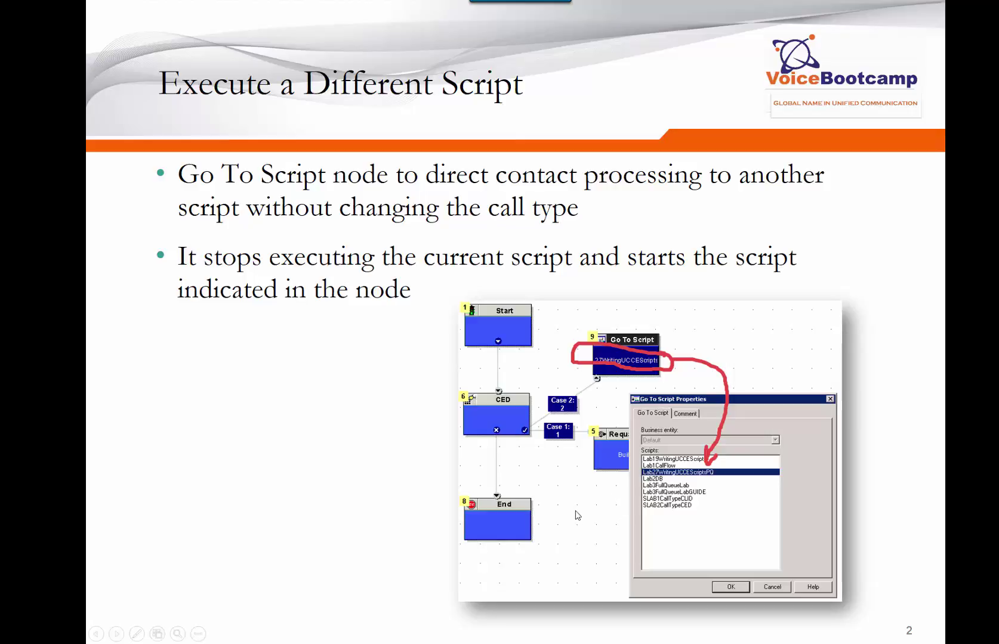
- Leave the PowerPoint slideshow and switch to the remote Script Editor session
key("super")
left_click(304, 632)
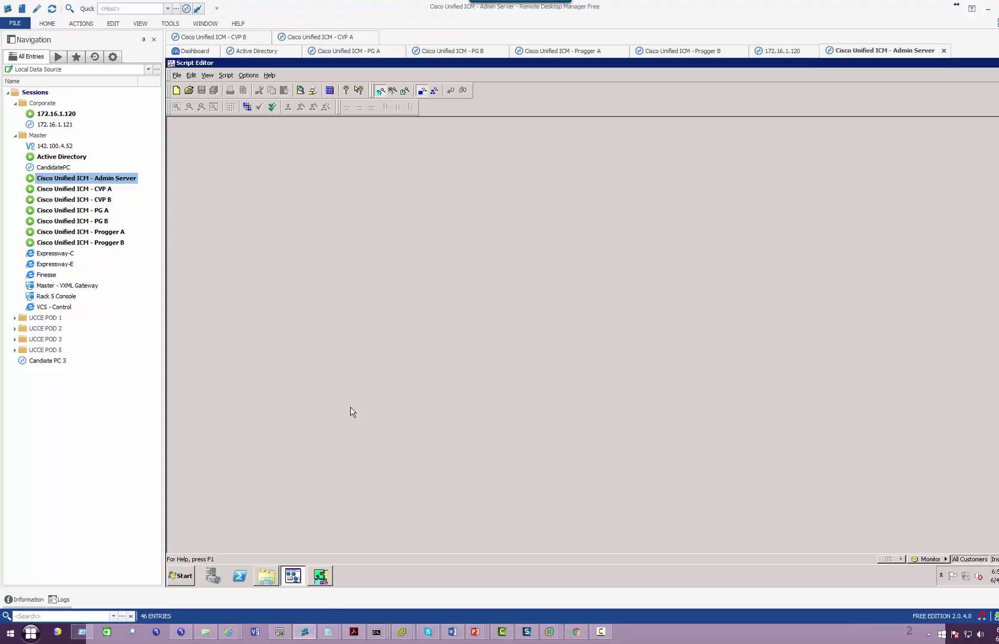
- Create a new routing script and maximize its window
left_click(177, 91)
left_click(546, 303)
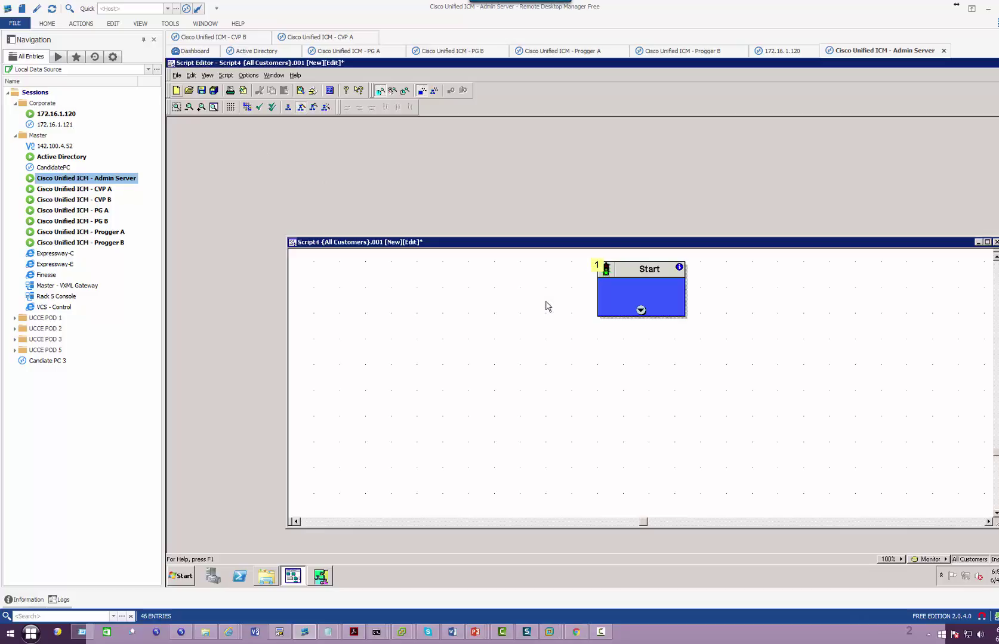
double_click(633, 249)
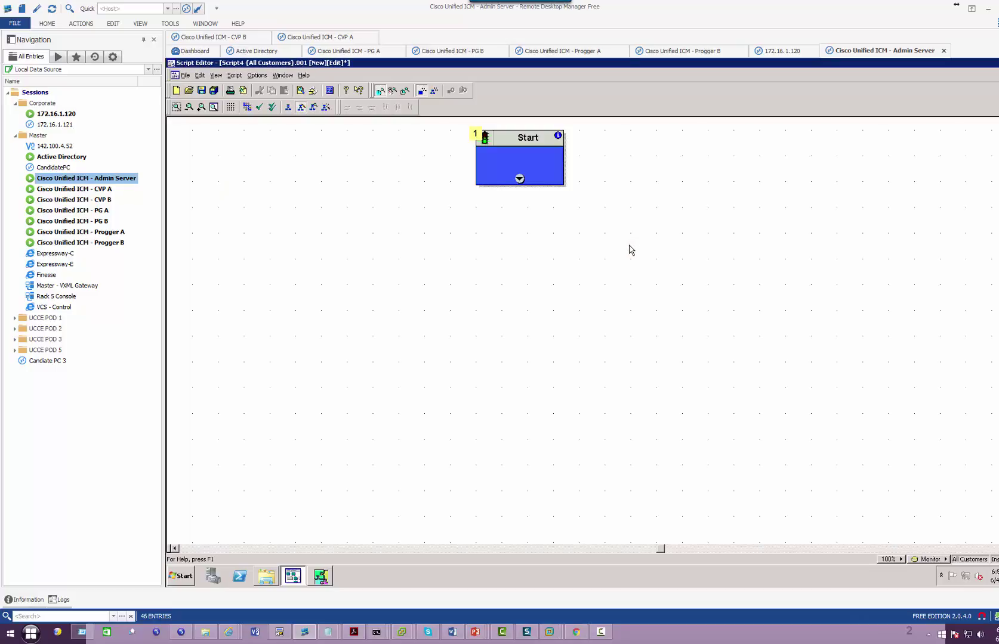
- Add a Day of Week node below Start and connect Start to it
right_click(583, 250)
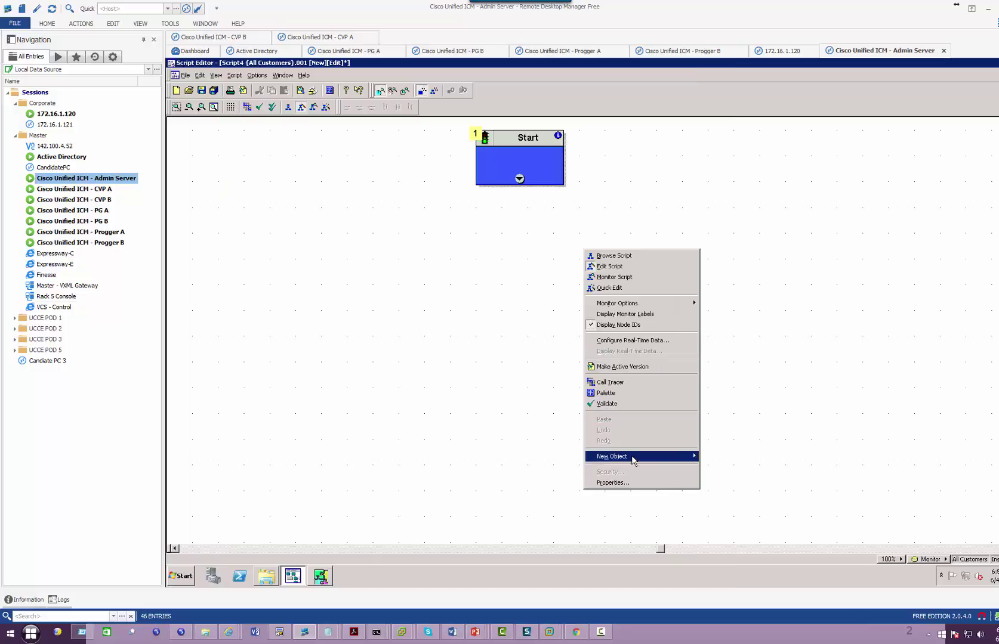
mouse_move(625, 456)
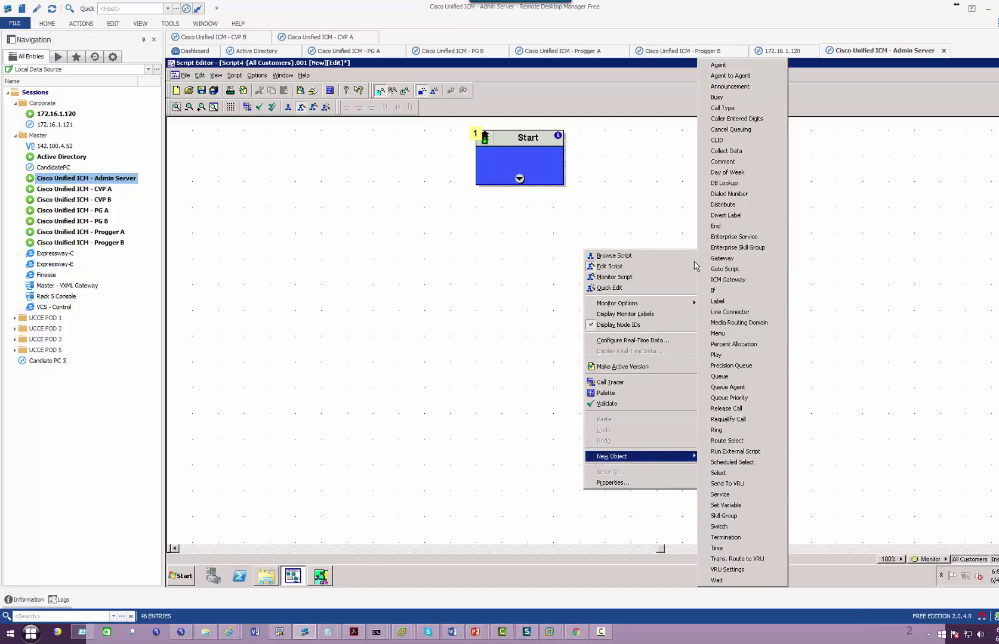
left_click(719, 173)
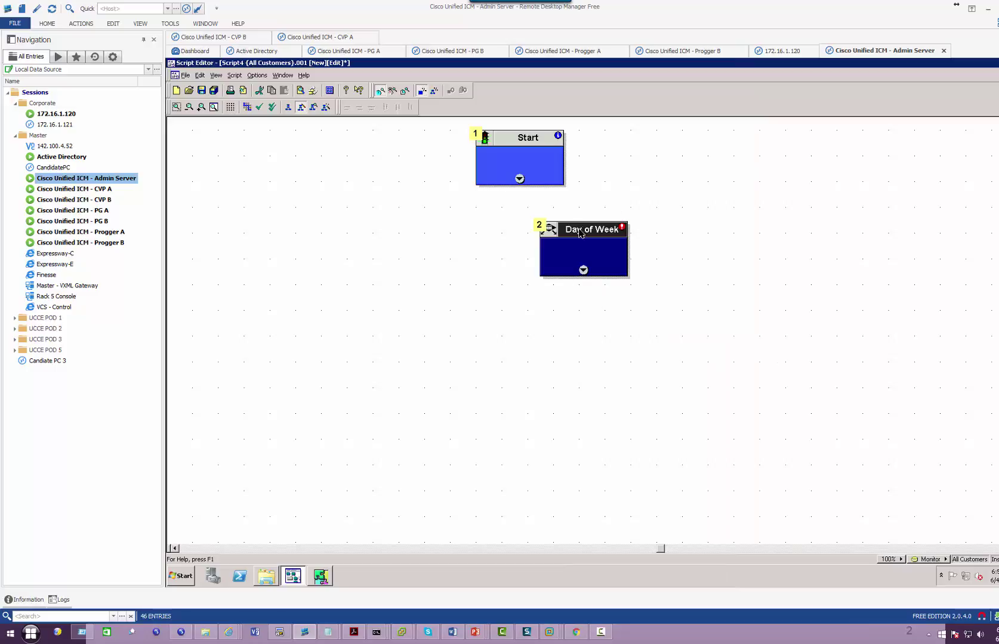
mouse_move(577, 234)
left_mouse_down()
mouse_move(496, 284)
mouse_move(504, 248)
left_mouse_up()
left_click_drag(518, 180, 524, 241)
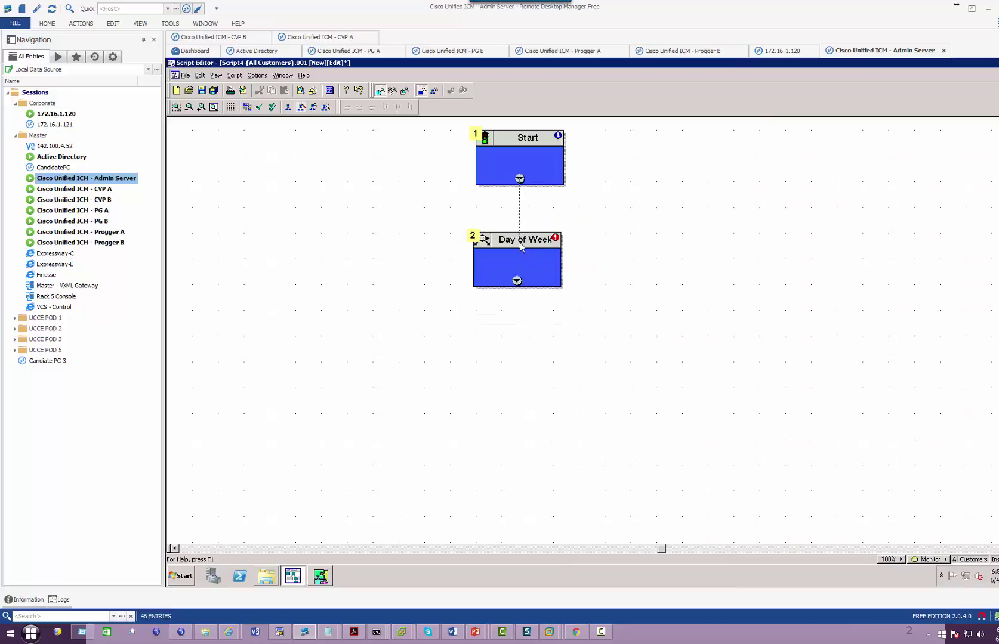
- Add a Go To Script node and paste a copy of it onto the canvas
right_click(688, 270)
mouse_move(714, 474)
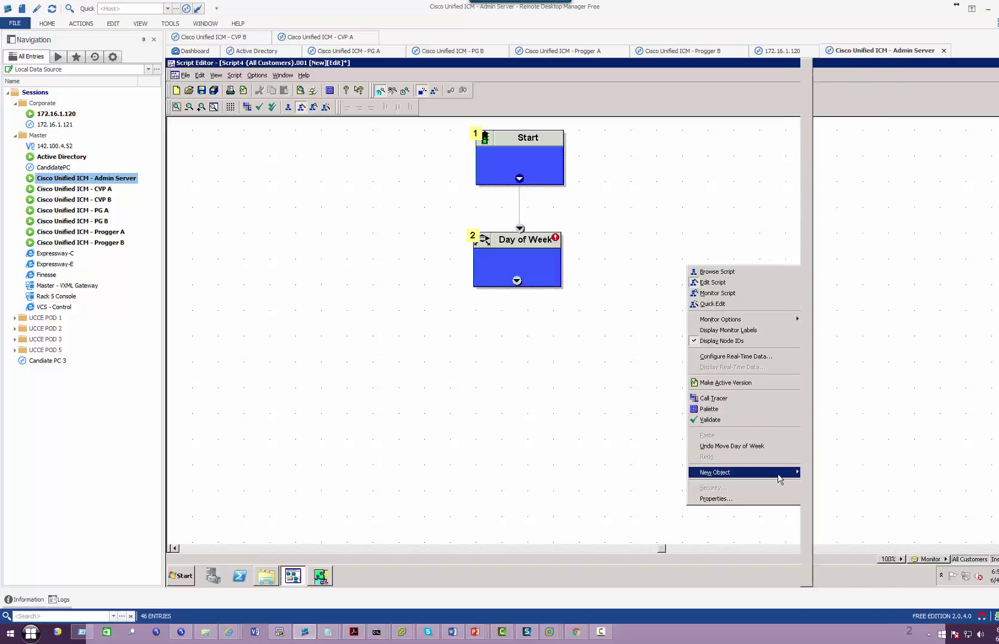
left_click(828, 269)
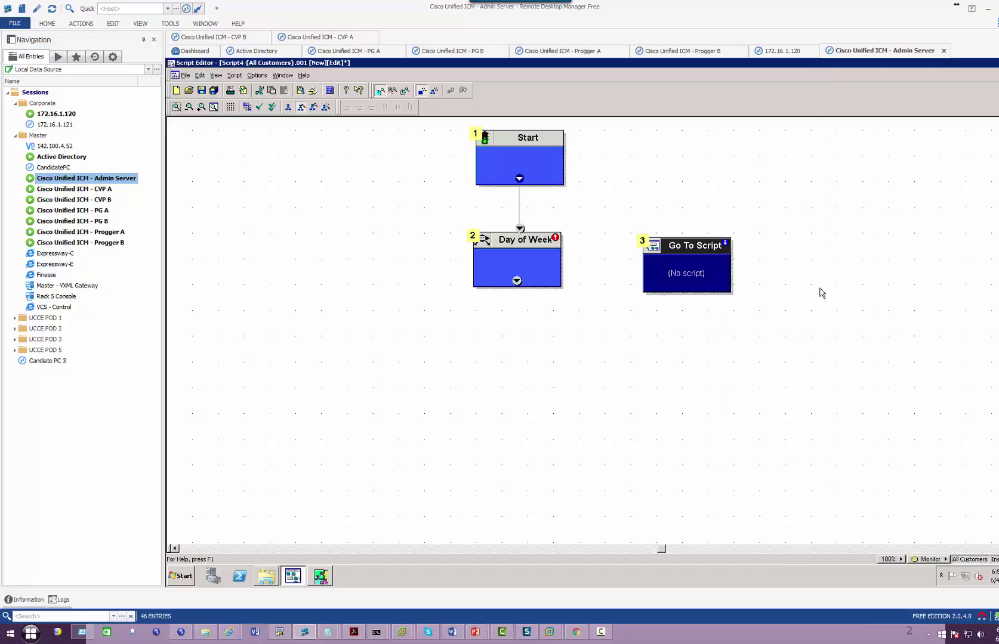
key("ctrl+c")
key("ctrl+v")
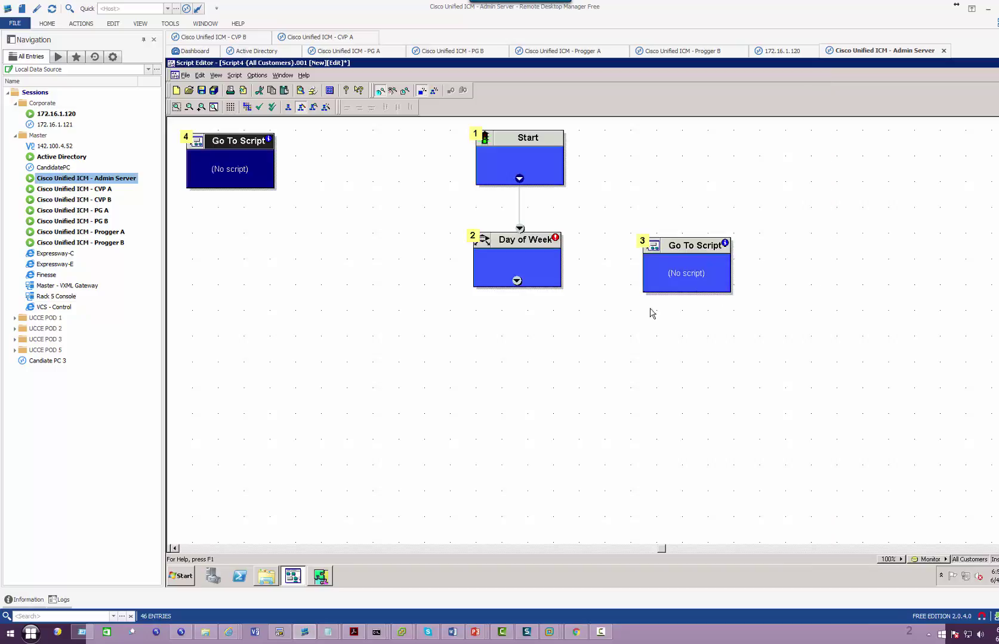
key("ctrl+v")
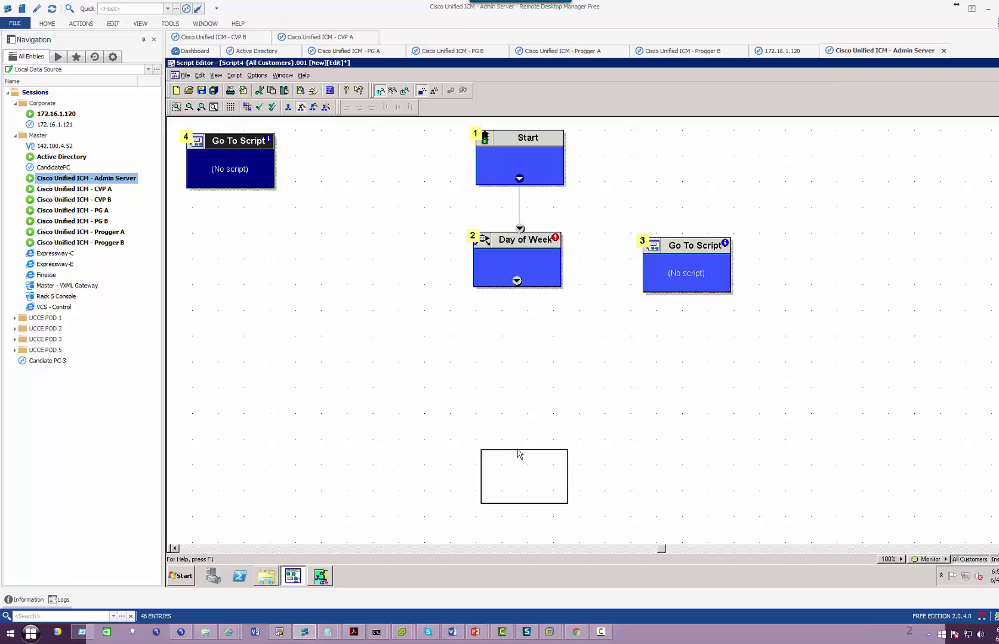
left_click(491, 451)
left_click_drag(682, 257, 697, 257)
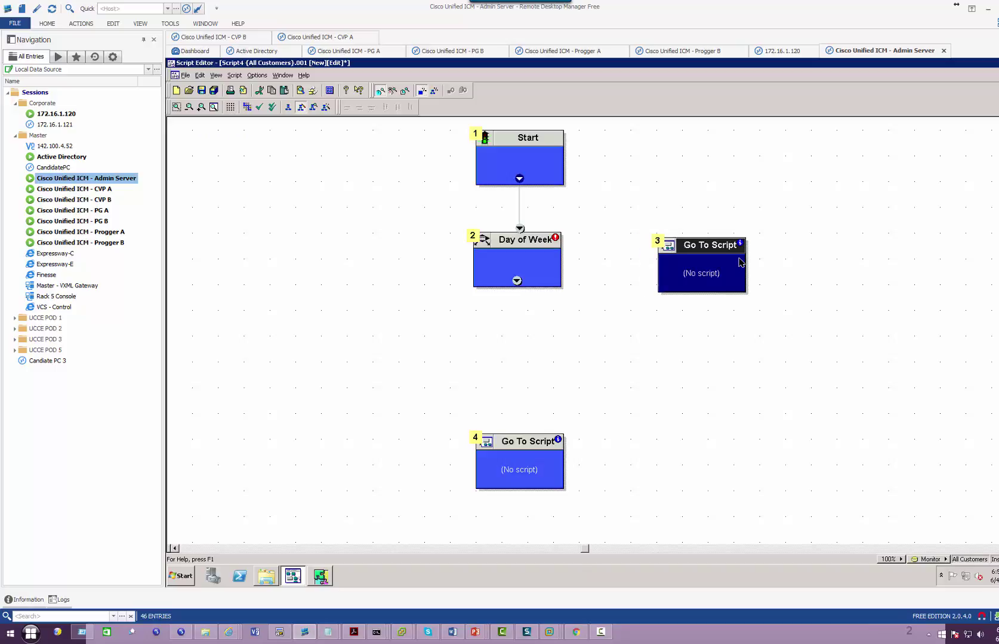
- Point Go To Script node 3 at the INDIACallCenter script
right_click(736, 261)
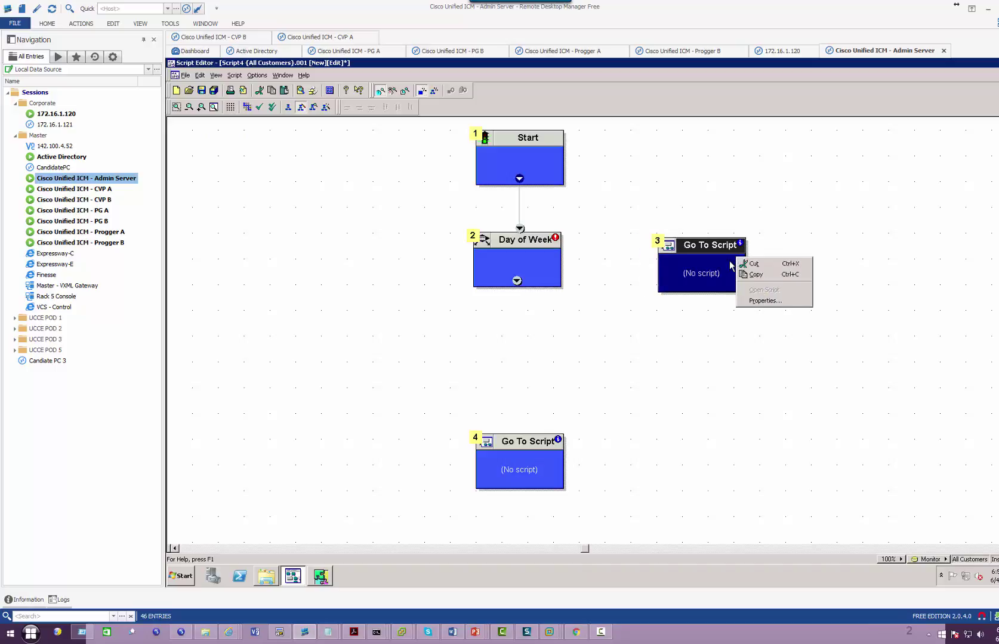
left_click(771, 302)
left_click(593, 406)
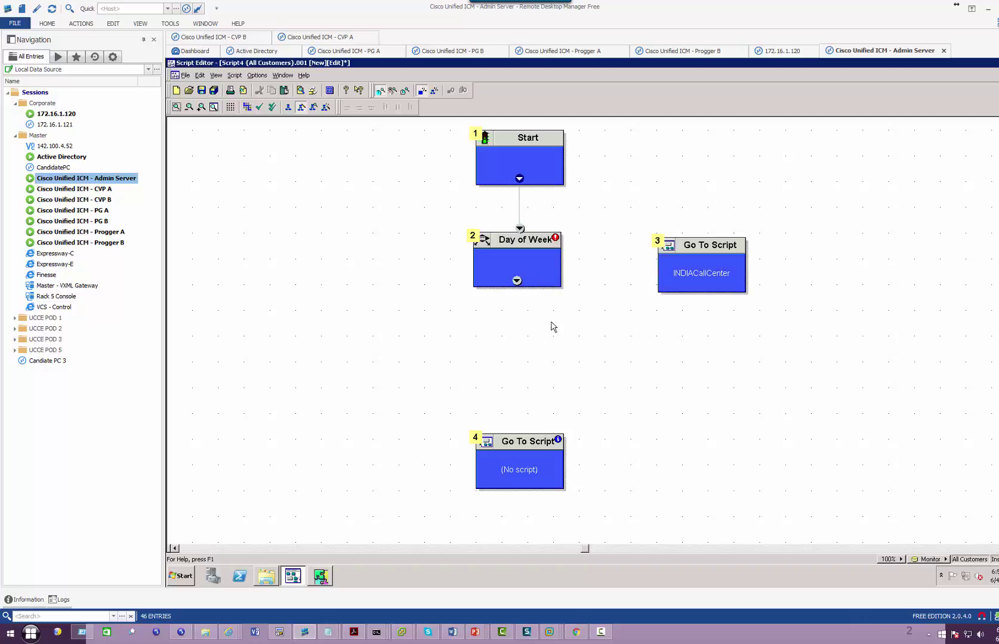
- Add a Time node under Day of Week, linking Day of Week to Time to node 4
right_click(631, 313)
mouse_move(686, 521)
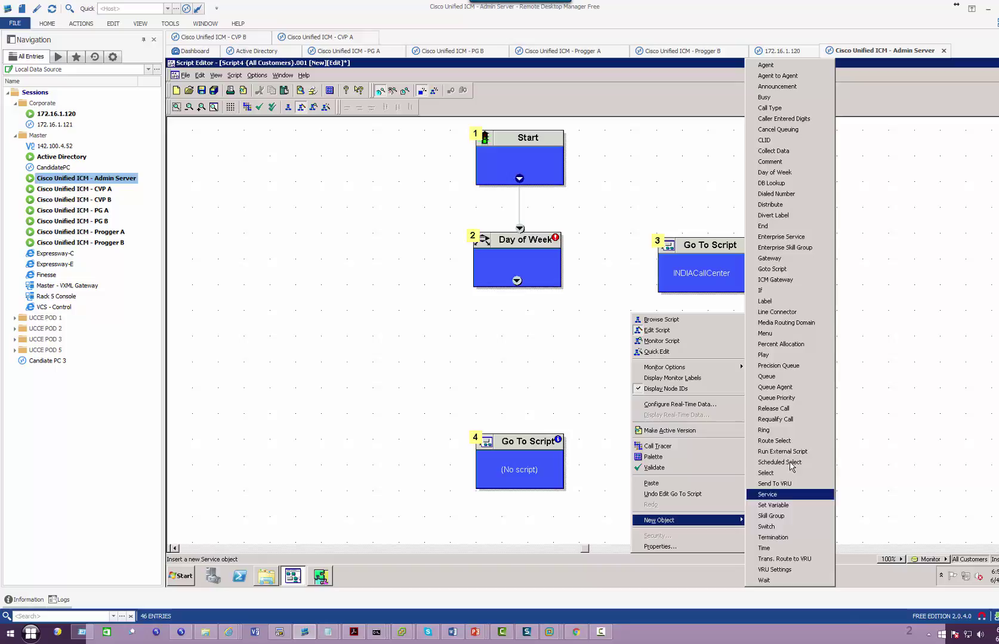
left_click(788, 546)
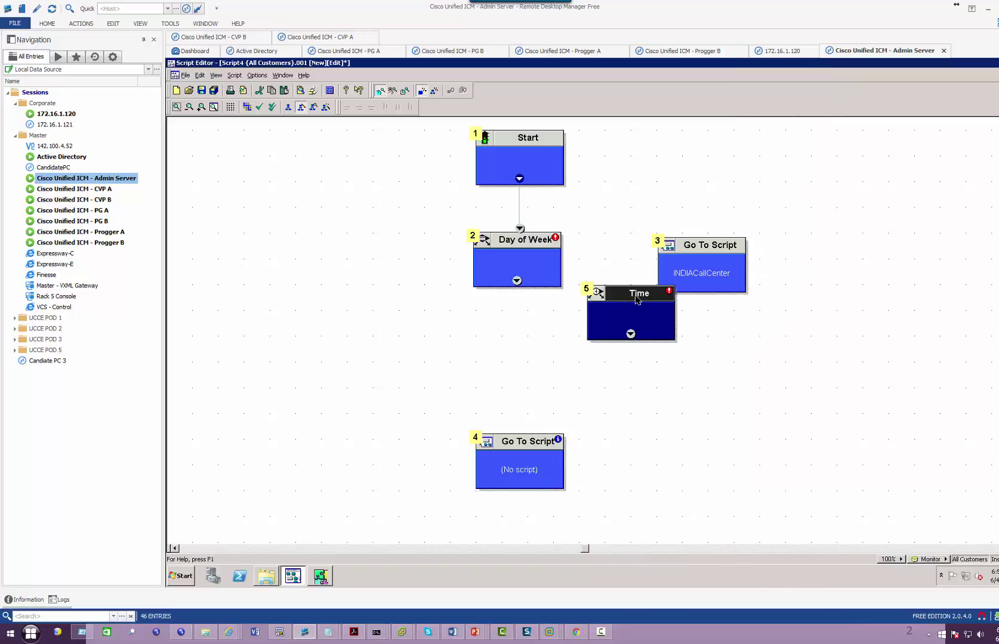
left_click_drag(637, 300, 525, 346)
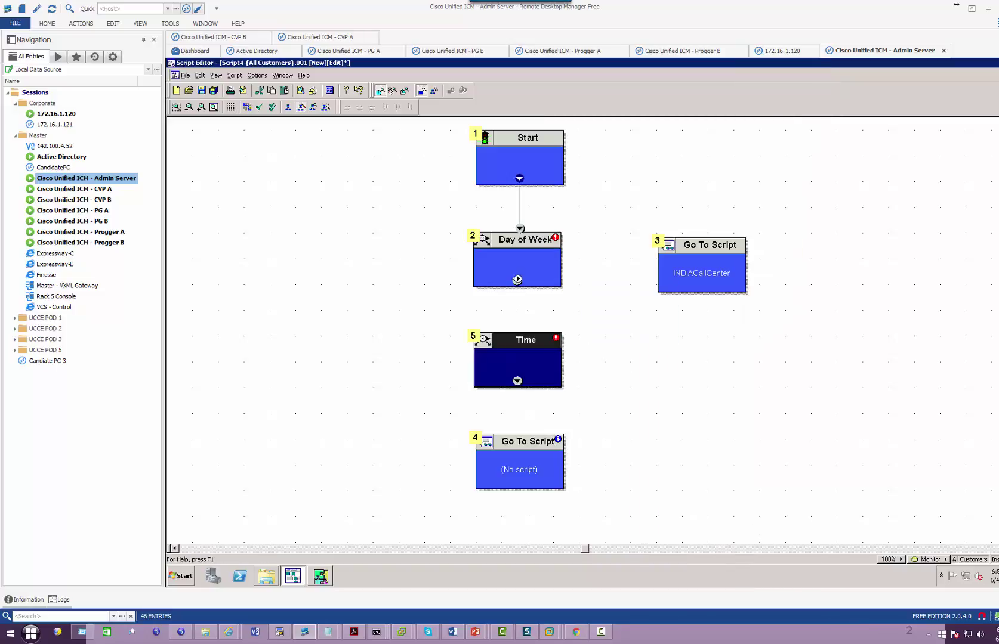
left_click_drag(517, 280, 520, 346)
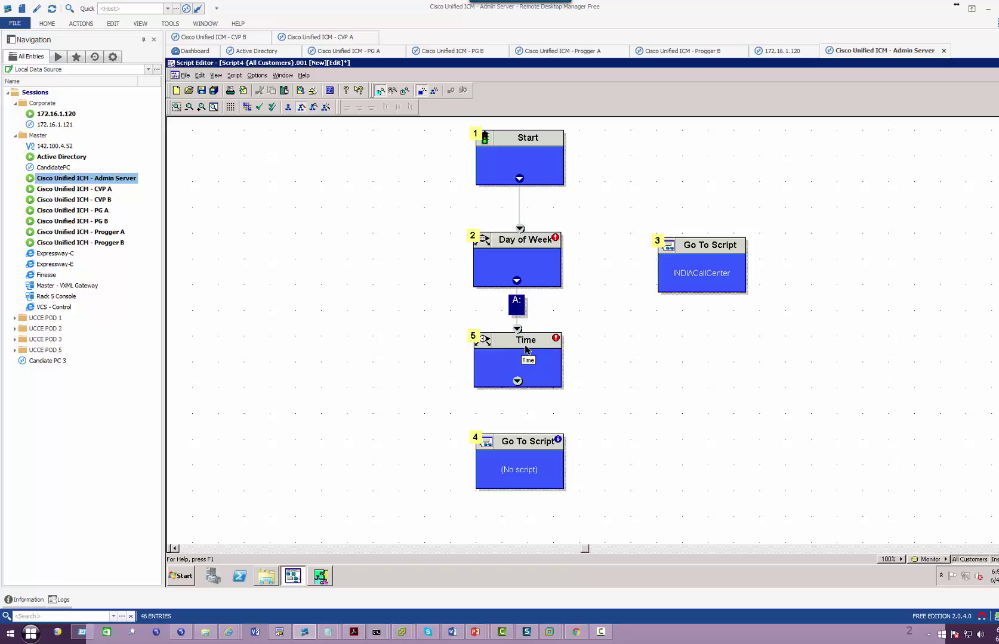
left_click(525, 349)
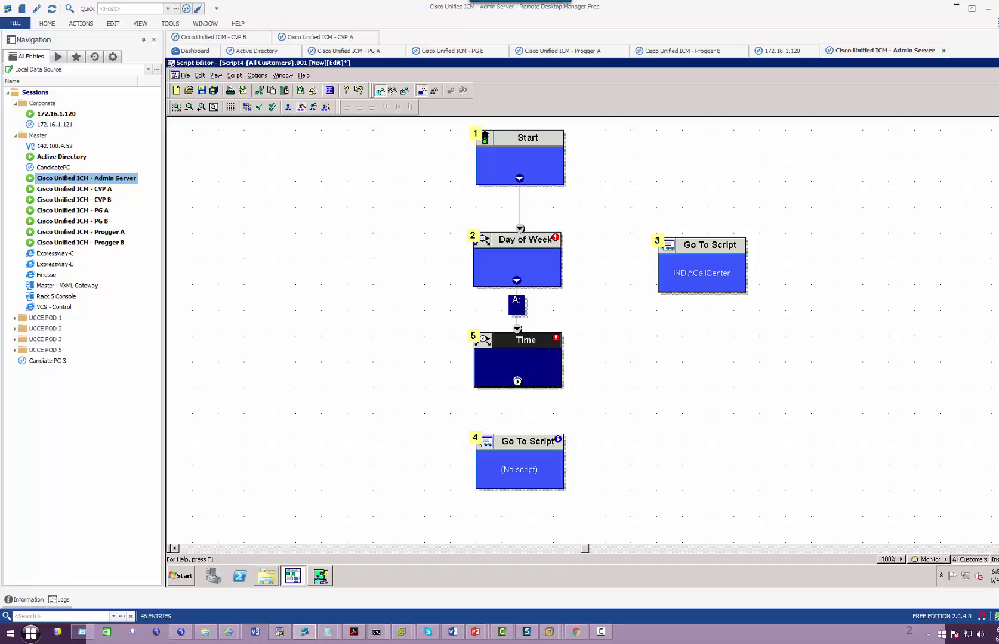
left_click_drag(517, 381, 514, 444)
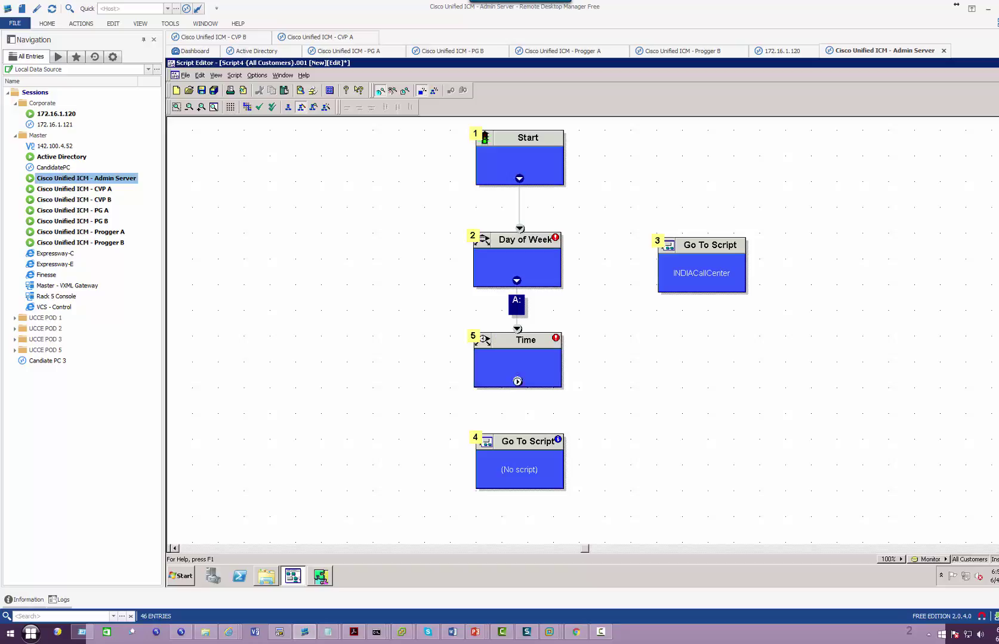
- Set Go To Script node 4's target to USCallCenter
right_click(515, 449)
left_click(560, 492)
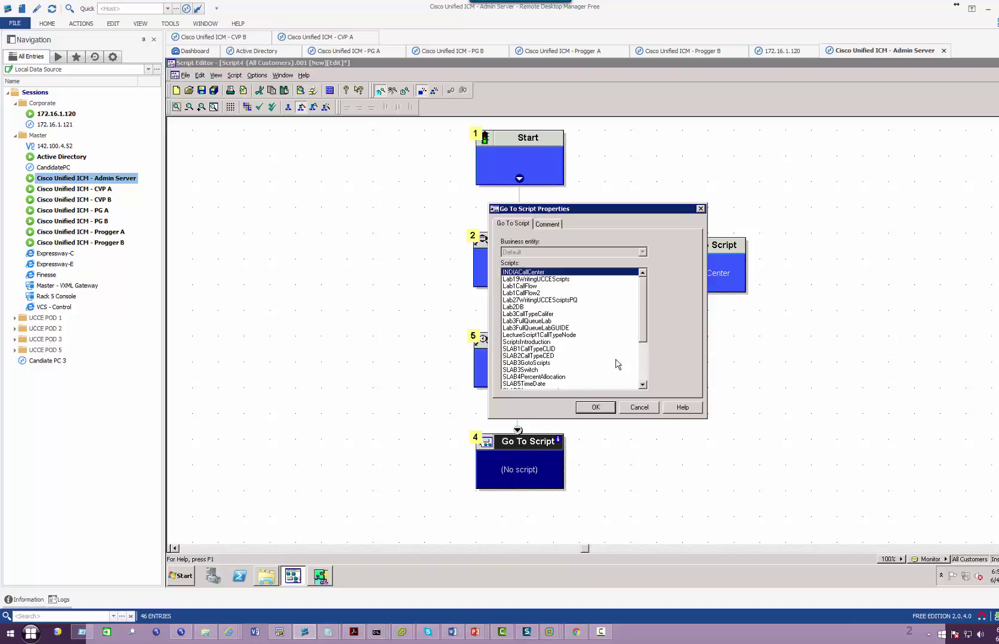
left_click_drag(649, 341, 643, 382)
left_click(525, 384)
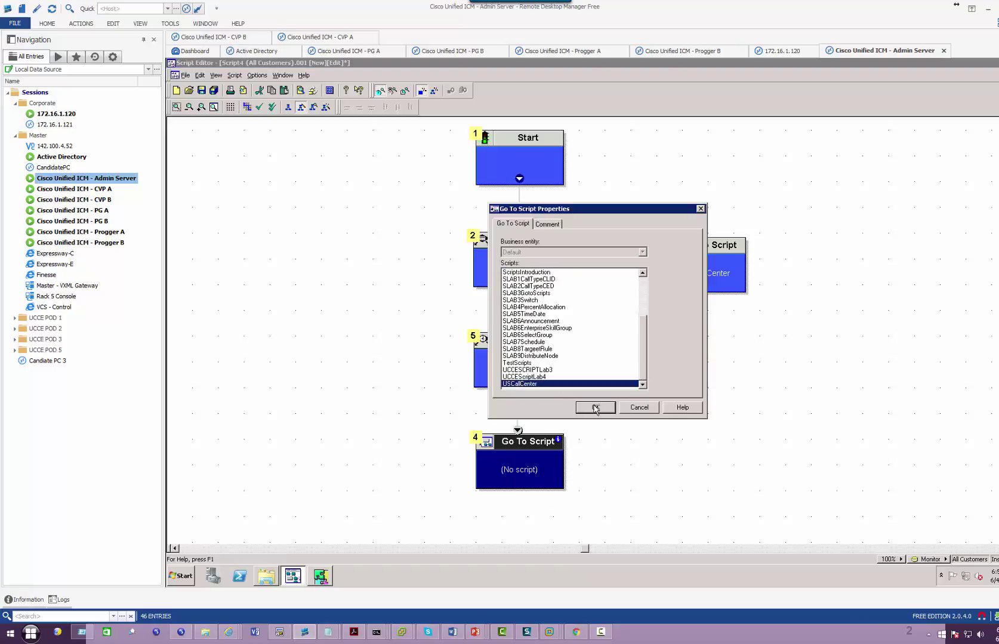
left_click(596, 407)
- Wire the second branches of Time and Day of Week to INDIACallCenter node 3
left_click(544, 356)
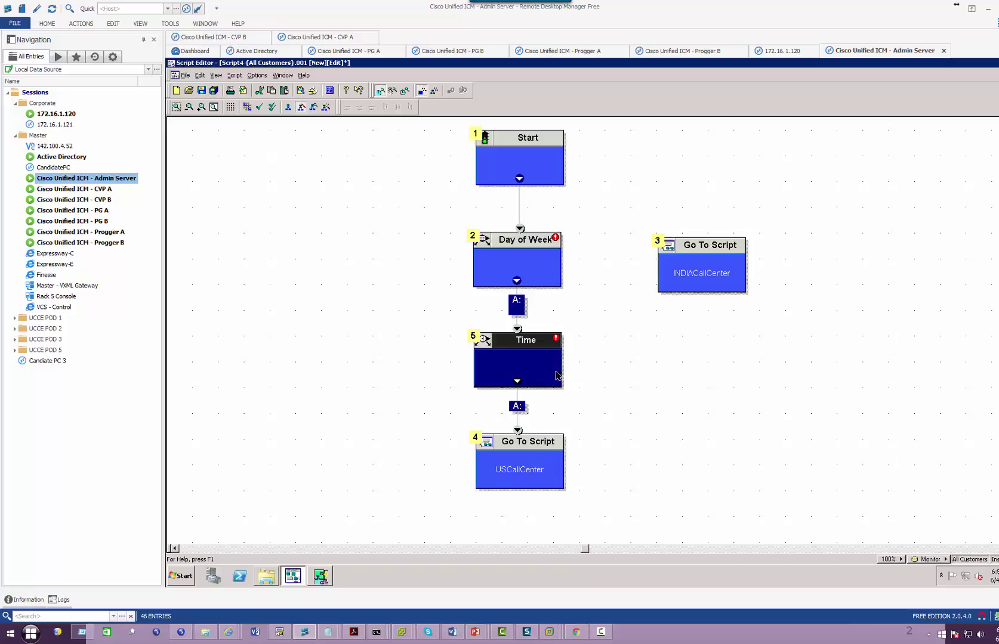
left_click(572, 360)
left_click_drag(572, 360, 665, 296)
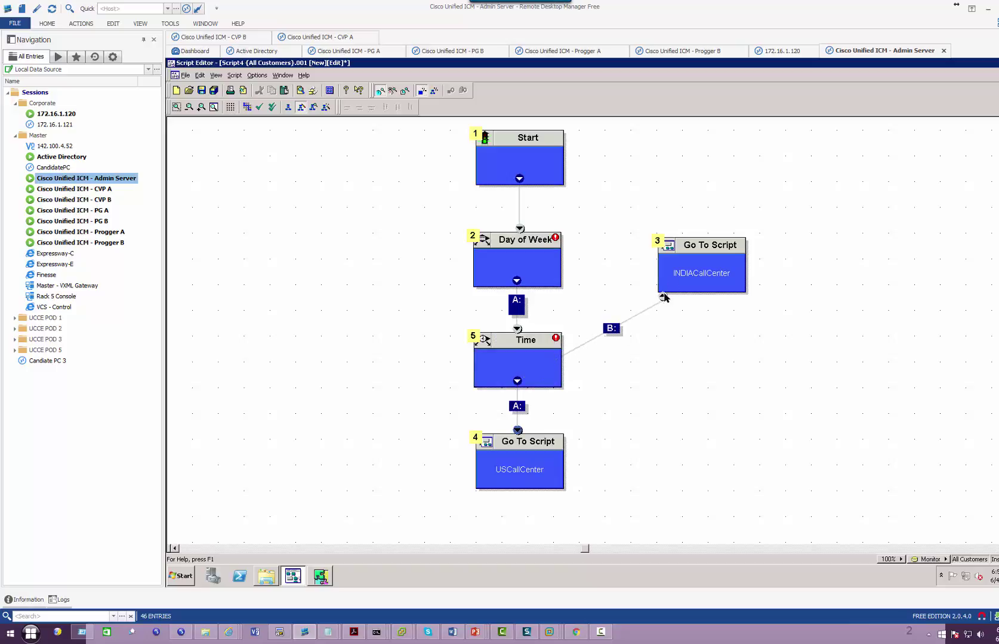
left_click_drag(515, 281, 669, 275)
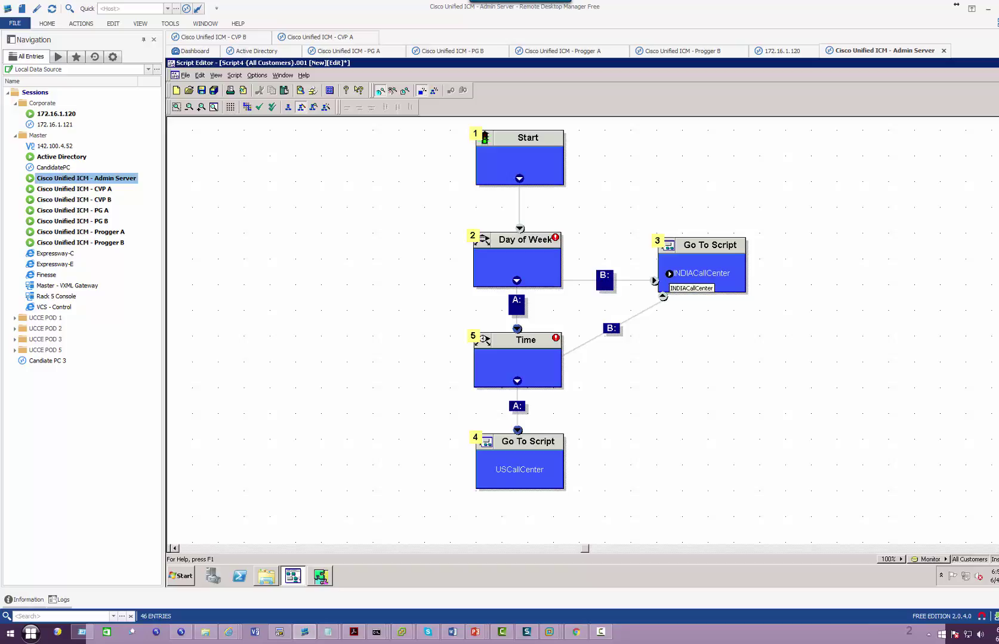
right_click(705, 257)
left_click(720, 302)
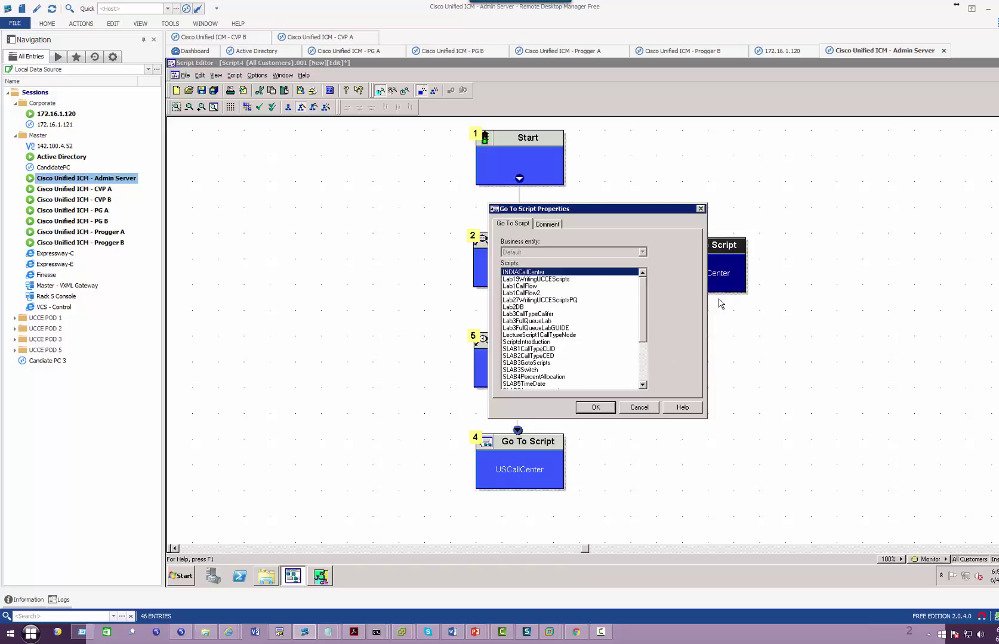
left_click(594, 406)
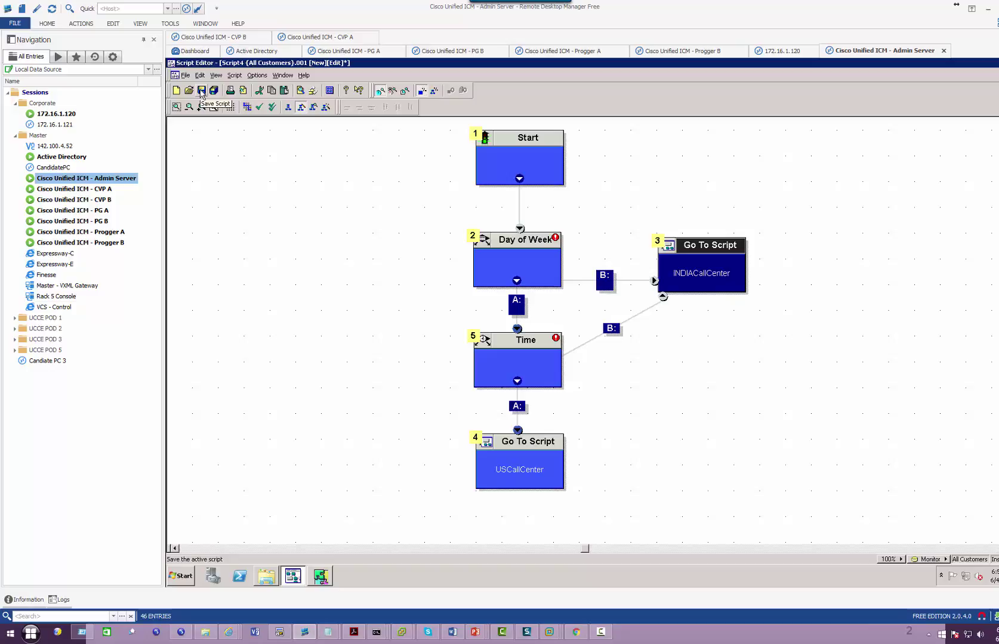
left_click(519, 264)
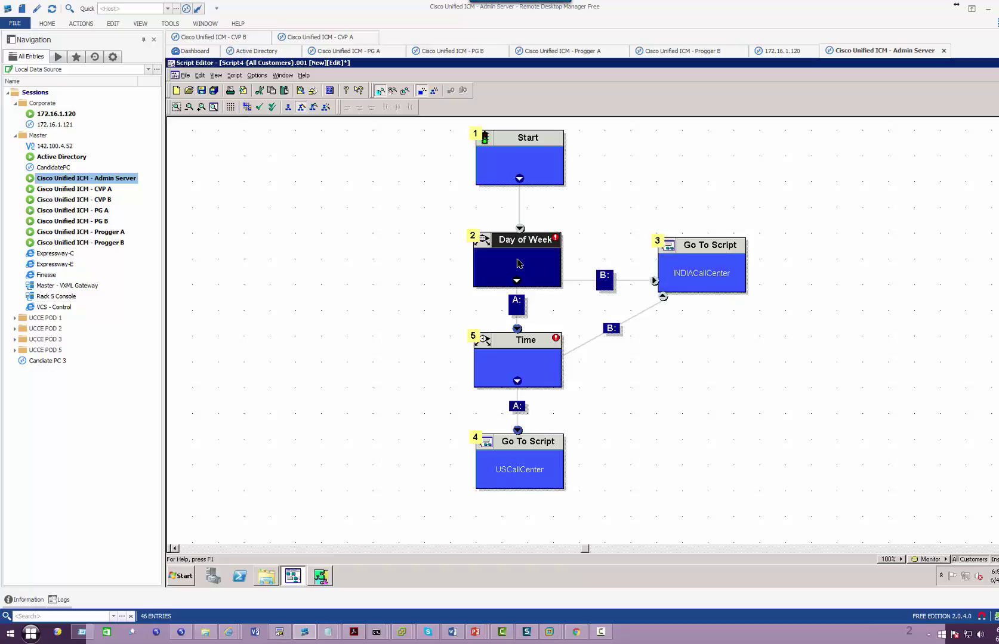
- Rename Day of Week branch A to Weekdays and tick Monday through Friday
right_click(519, 264)
left_click(546, 298)
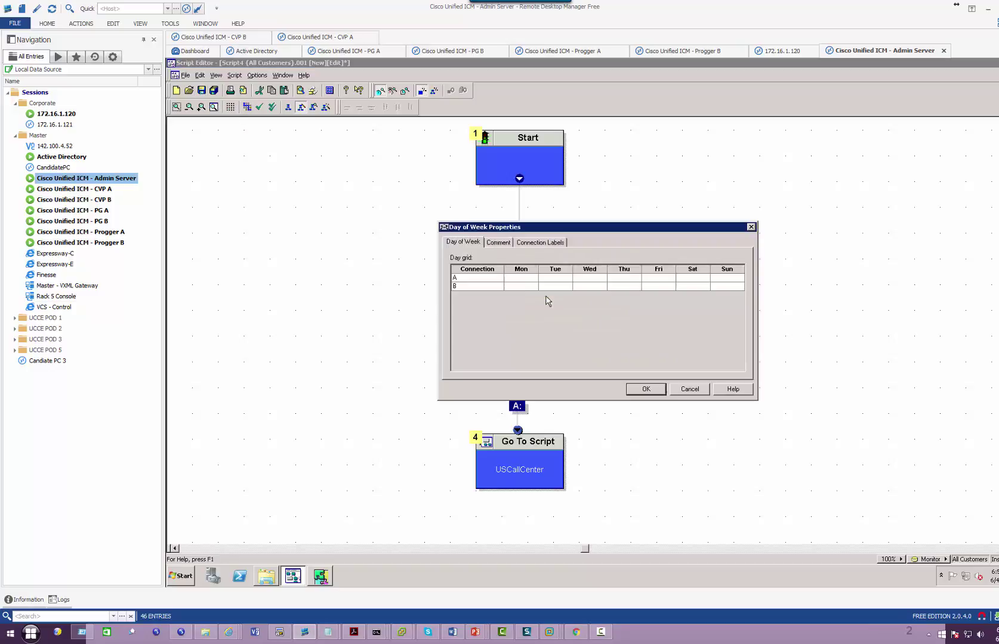
left_click(479, 278)
key("Tab")
left_click(525, 278)
left_click(559, 279)
left_click(593, 278)
left_click(624, 278)
left_click(658, 279)
- Rename branch B to Weekend with Saturday and Sunday ticked, and apply
left_click(693, 279)
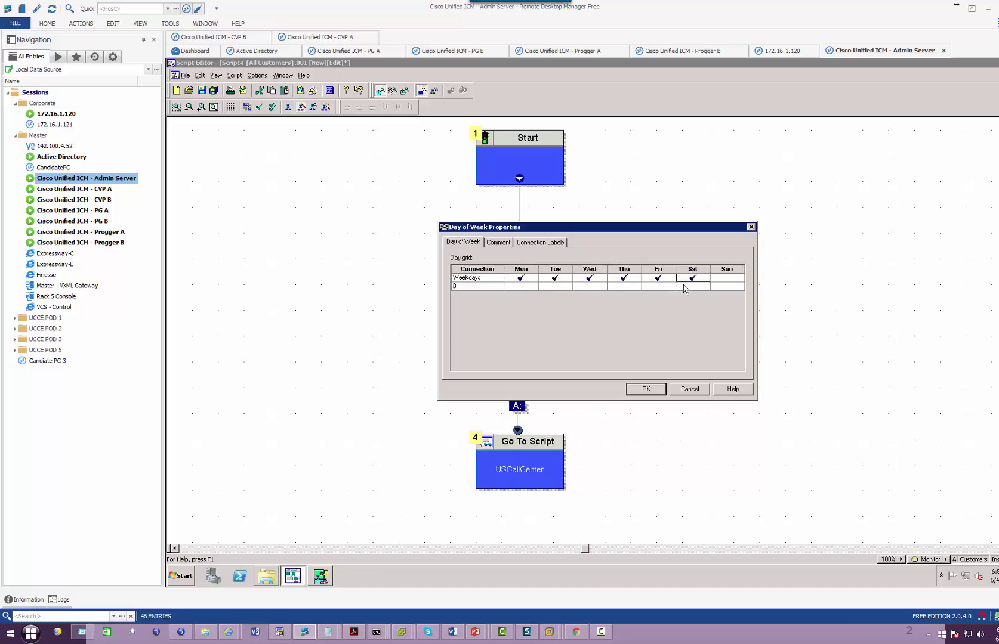
left_click(686, 287)
left_click(731, 288)
left_click(470, 285)
type("nd")
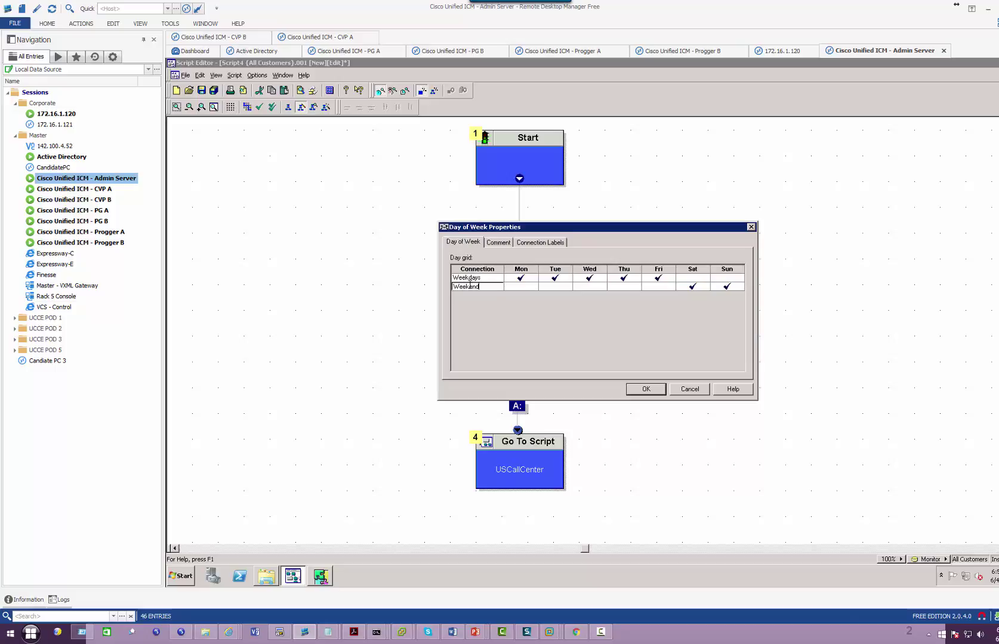
left_click(645, 389)
left_click(520, 375)
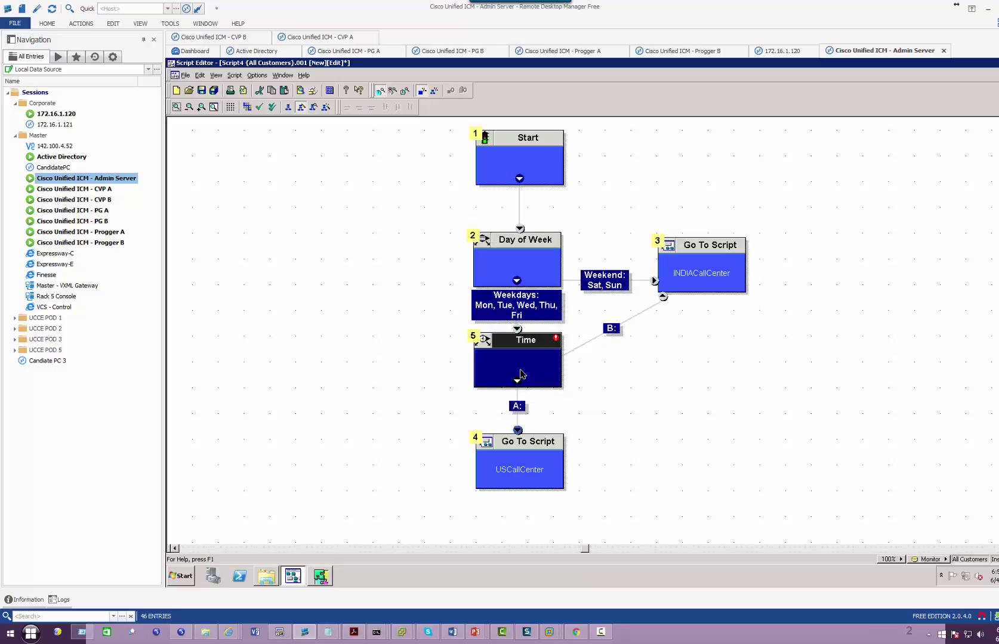
- Rename Time branch A to OfficeHours with a 9:00 AM–5:00 PM range
right_click(520, 375)
left_click(542, 407)
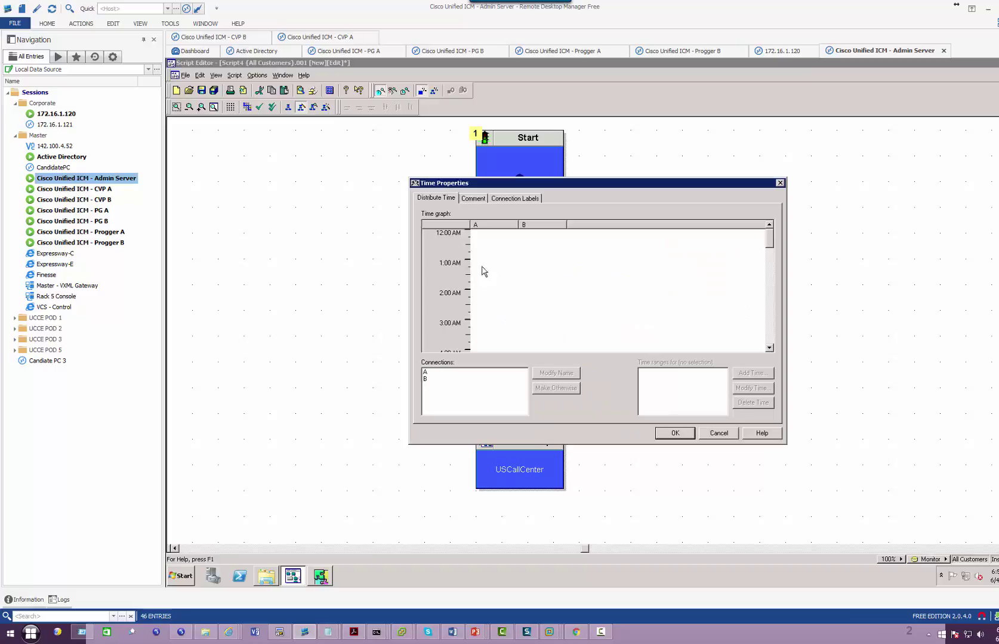
left_click(434, 372)
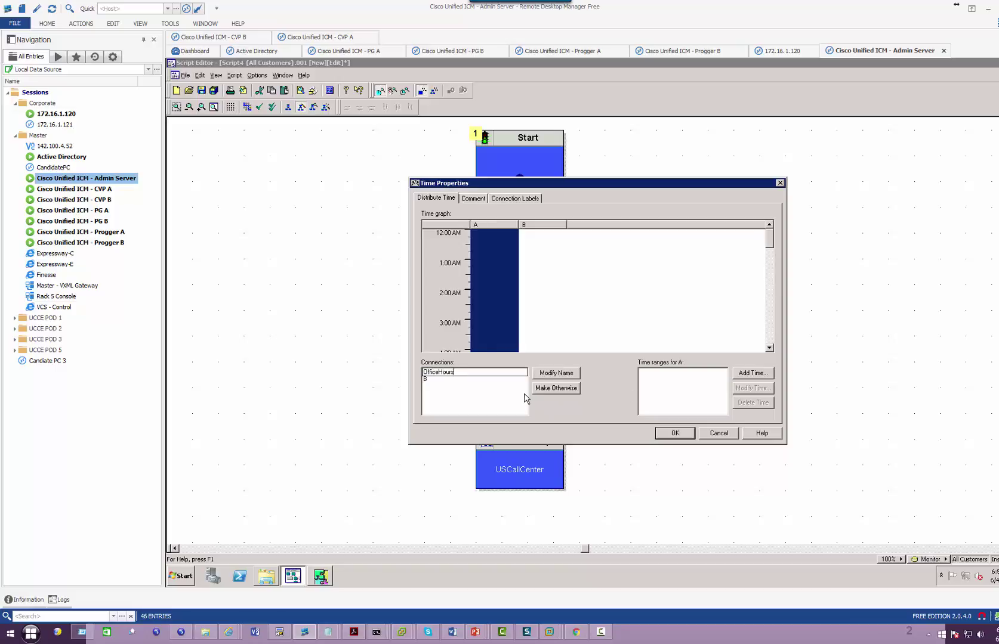
left_click(739, 379)
left_click(539, 337)
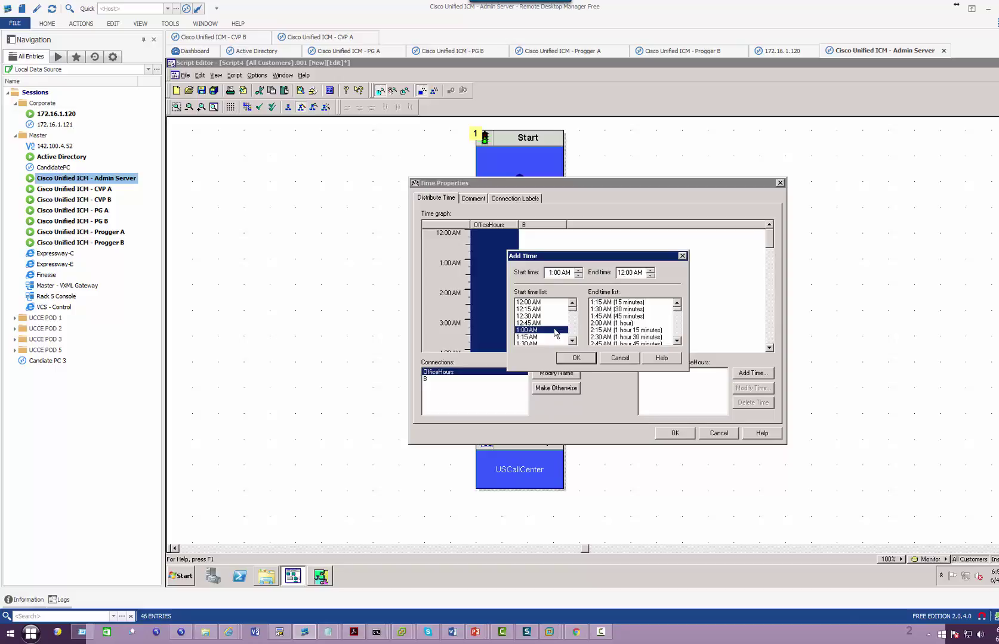
left_click(628, 331)
scroll(634, 337, "down", 5)
left_click(628, 337)
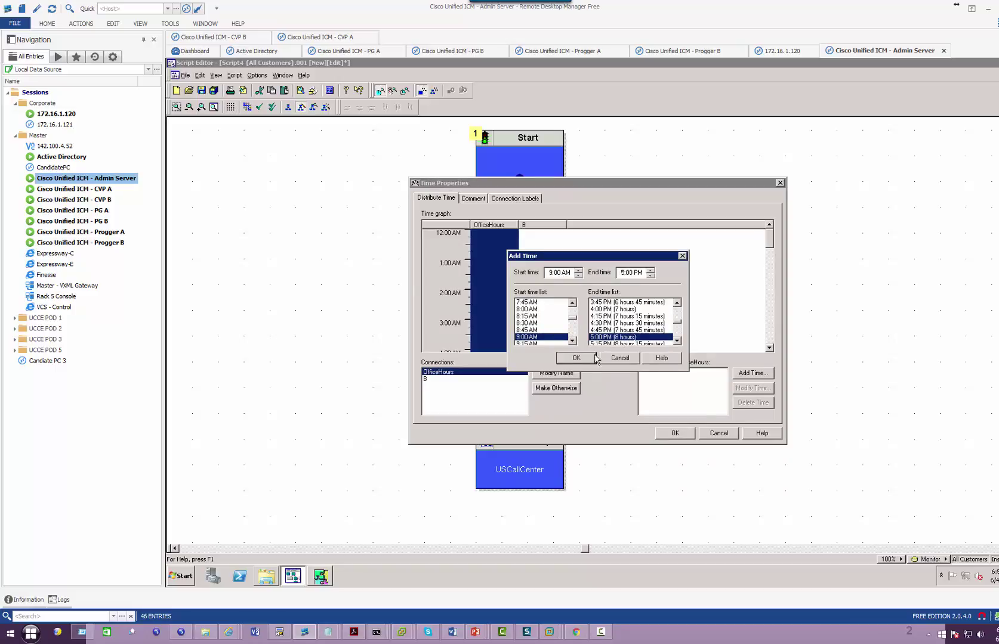
left_click(575, 359)
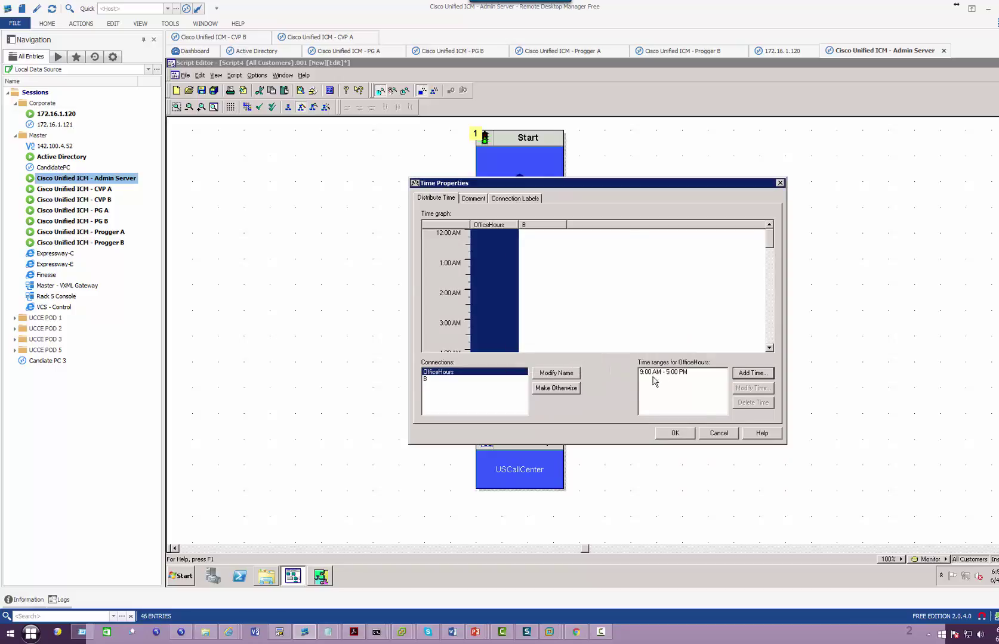
- Make branch B the Other branch, apply, and validate the script
left_click(451, 380)
left_click(555, 388)
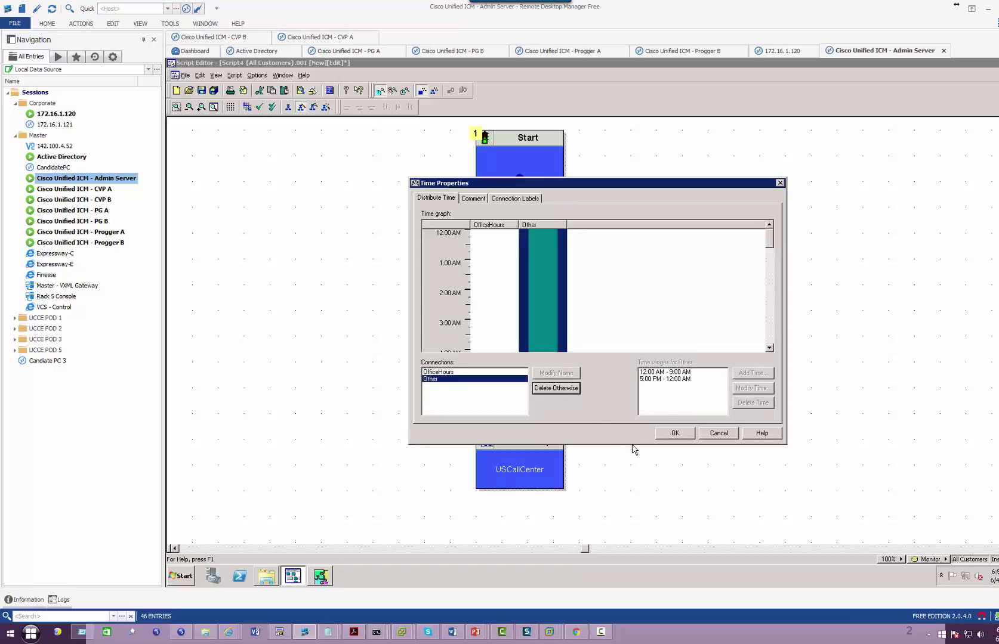
left_click(675, 436)
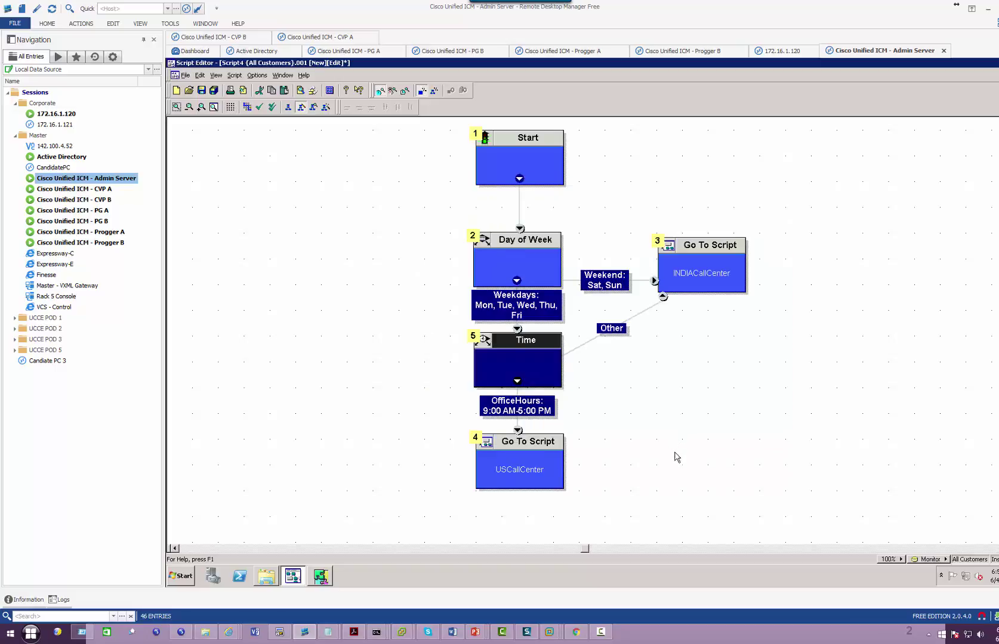
left_click(260, 107)
left_click(662, 337)
- Save the script as UCCEScriptLab5 with Activate checked
left_click(201, 90)
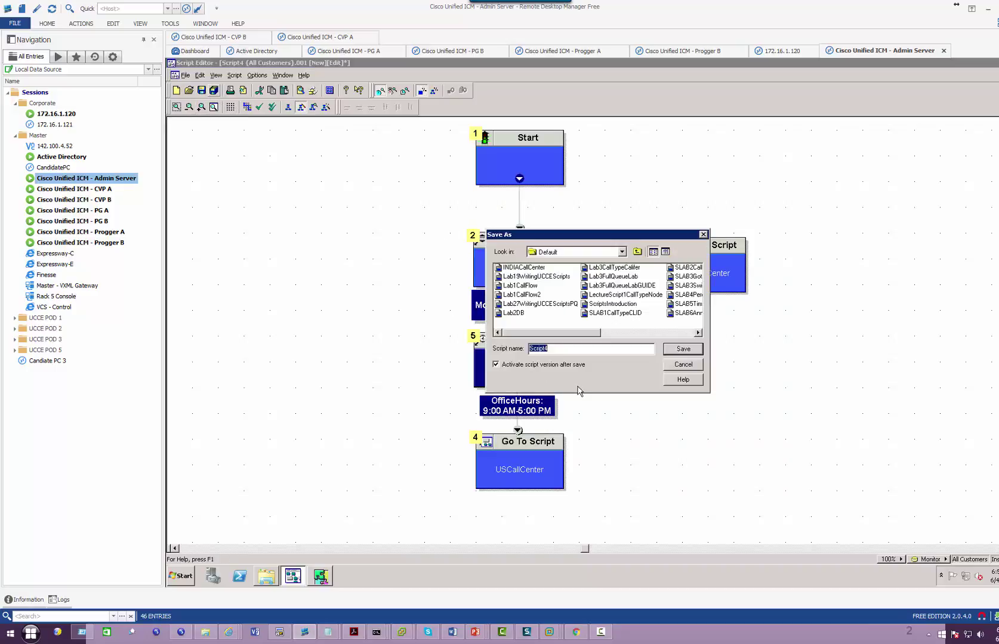
type("UC")
type("b5")
key("Return")
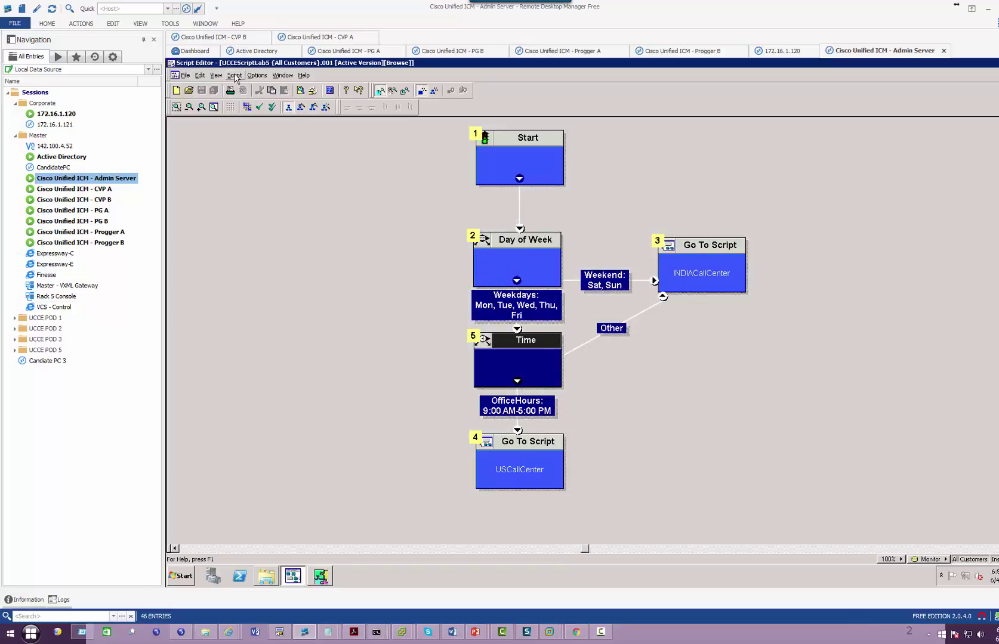
- Remove RCUSCUCMPUB.2000's old VoiceCT entry and VoiceCT's old UCCEScriptLab4 schedule in Call Type Manager
left_click(234, 76)
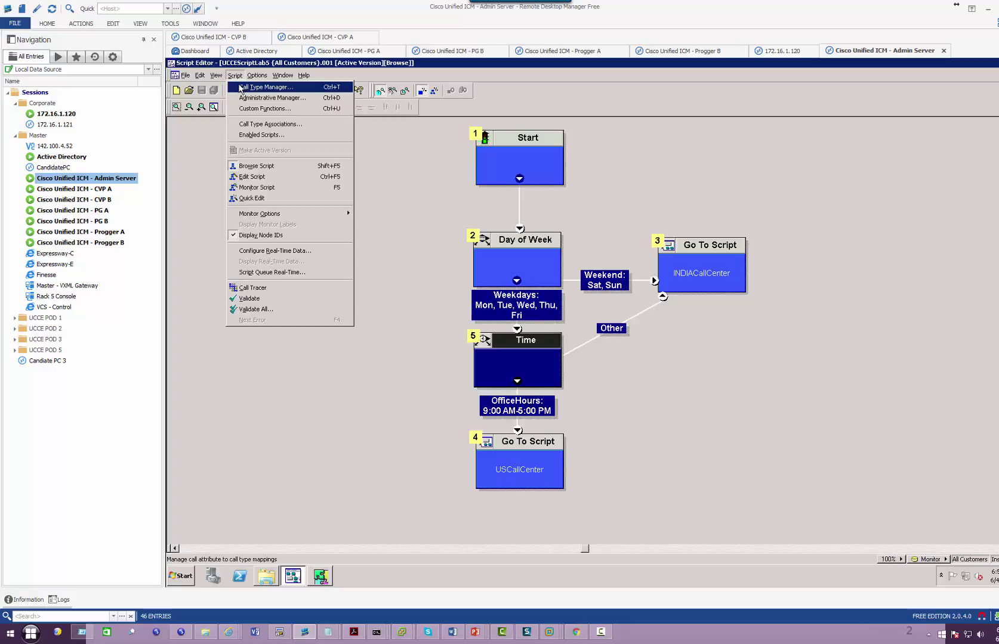
left_click(262, 85)
left_click(568, 258)
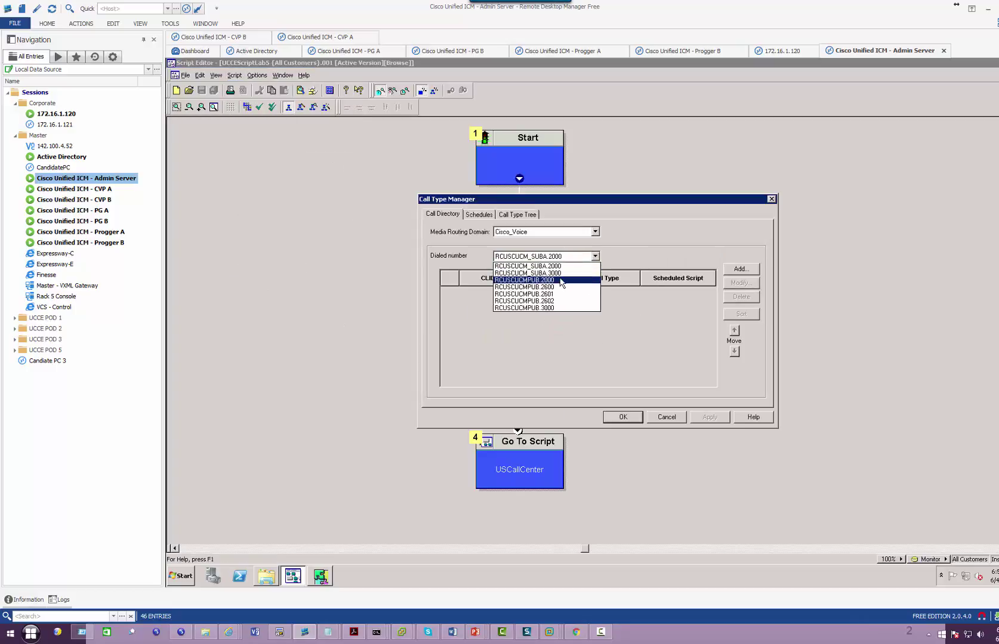
left_click(560, 280)
left_click(739, 297)
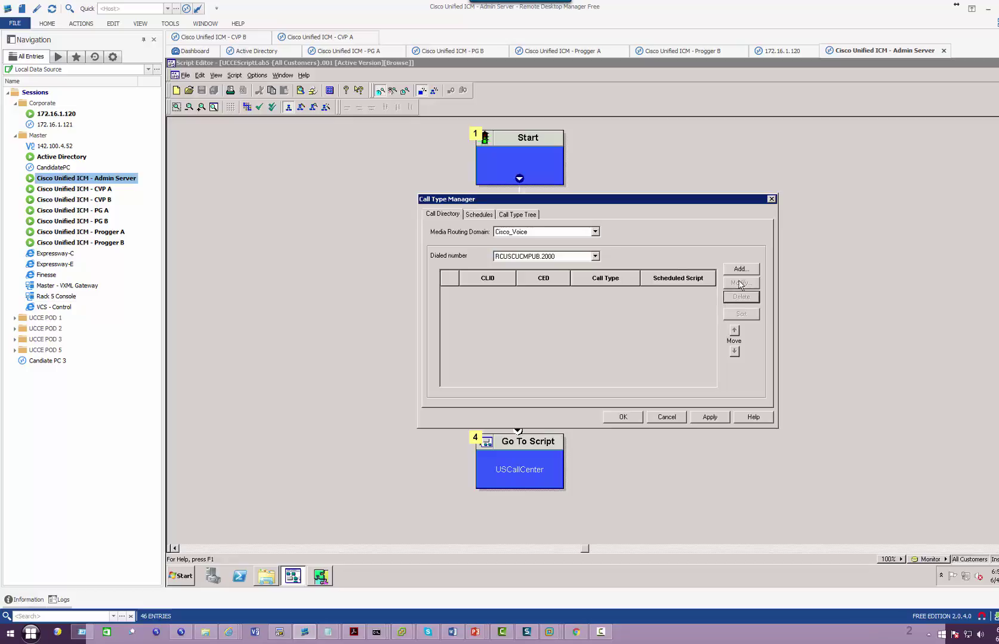
left_click(478, 214)
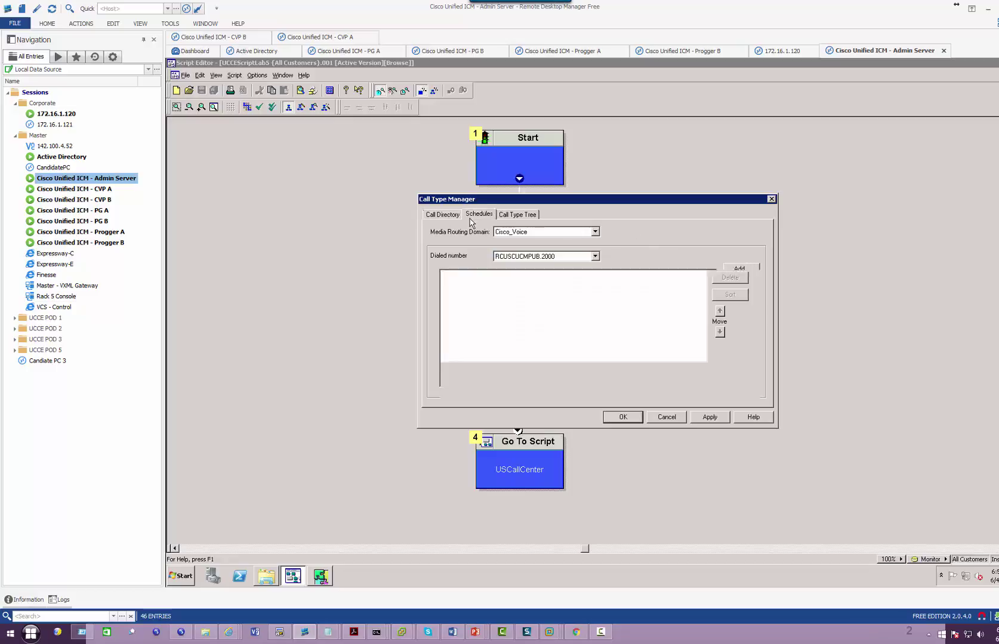
left_click(507, 231)
left_click(483, 271)
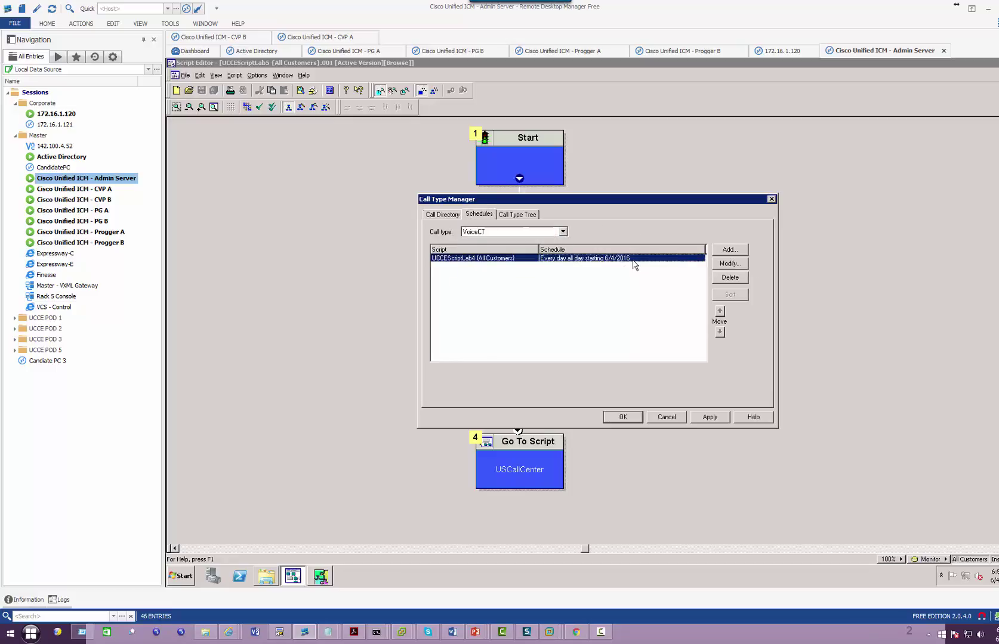
left_click(729, 278)
left_click(451, 214)
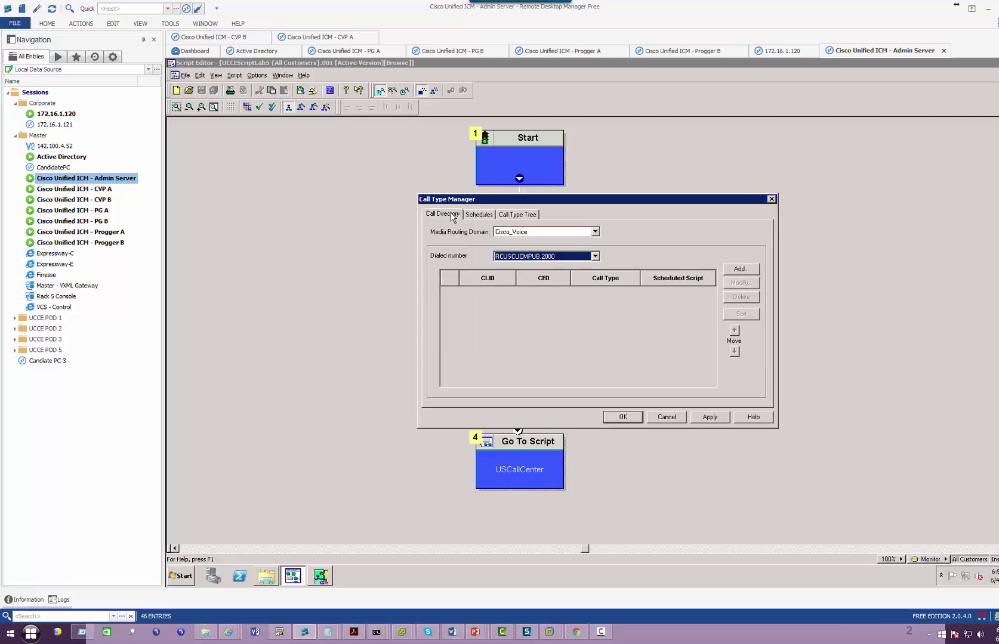
- Add a new dialed number entry using call type VoiceCT
left_click(739, 269)
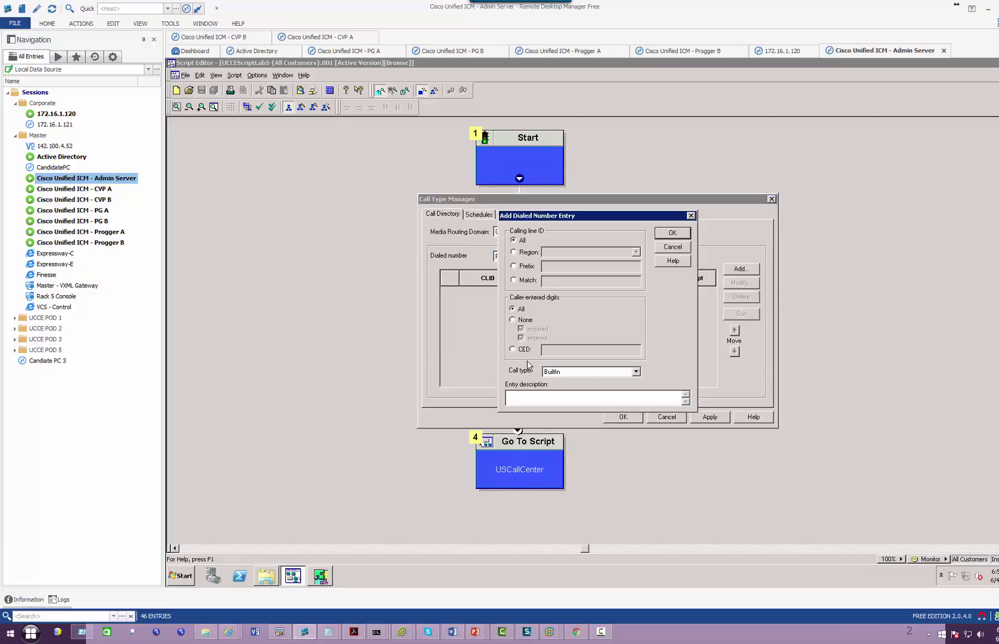
left_click(586, 372)
left_click(575, 411)
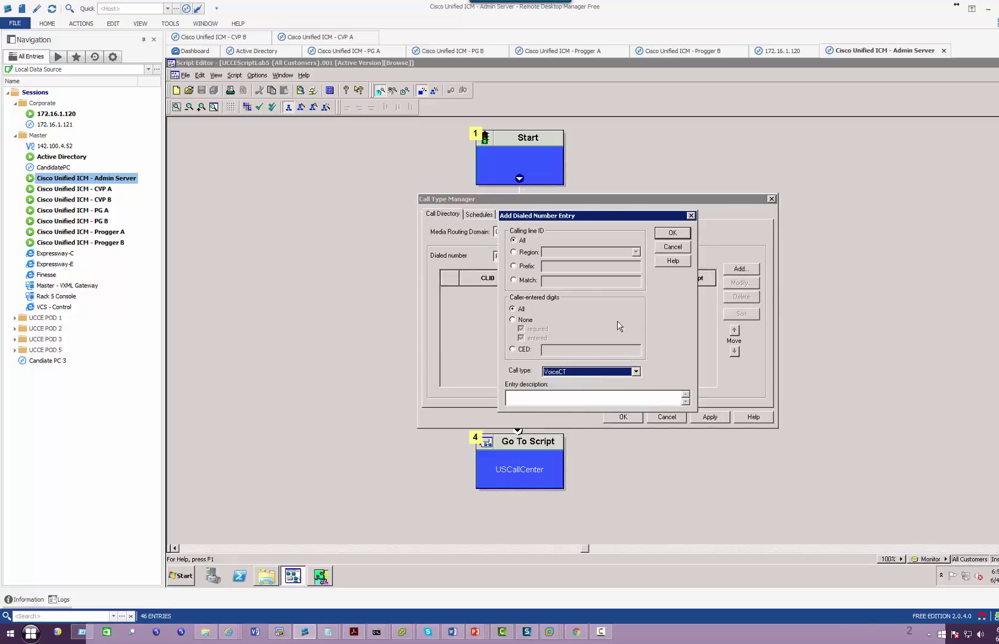
left_click(662, 235)
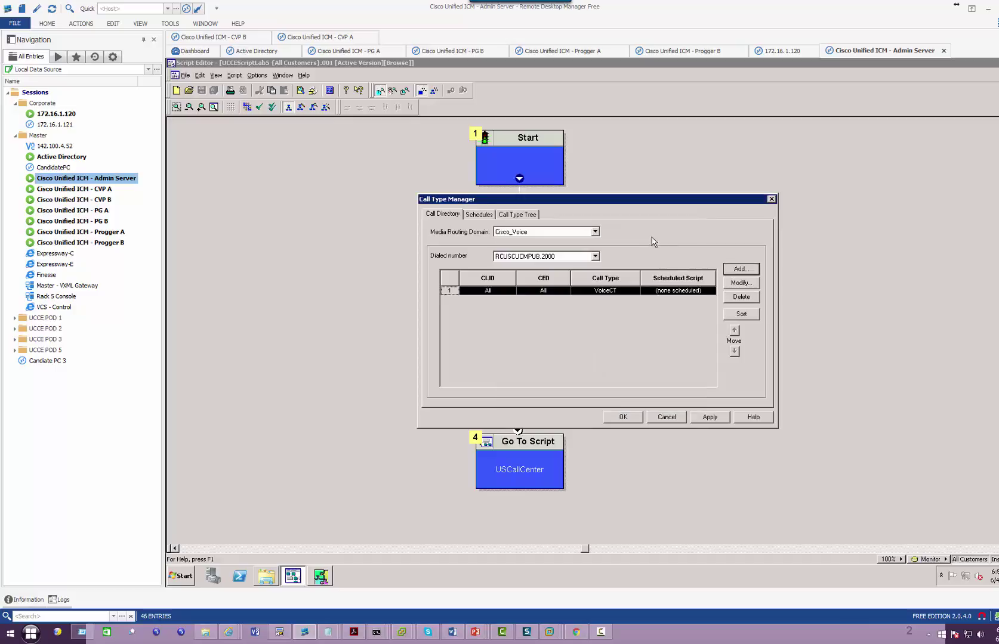
- Schedule UCCEScriptLab5 for VoiceCT and save the call type changes
left_click(478, 214)
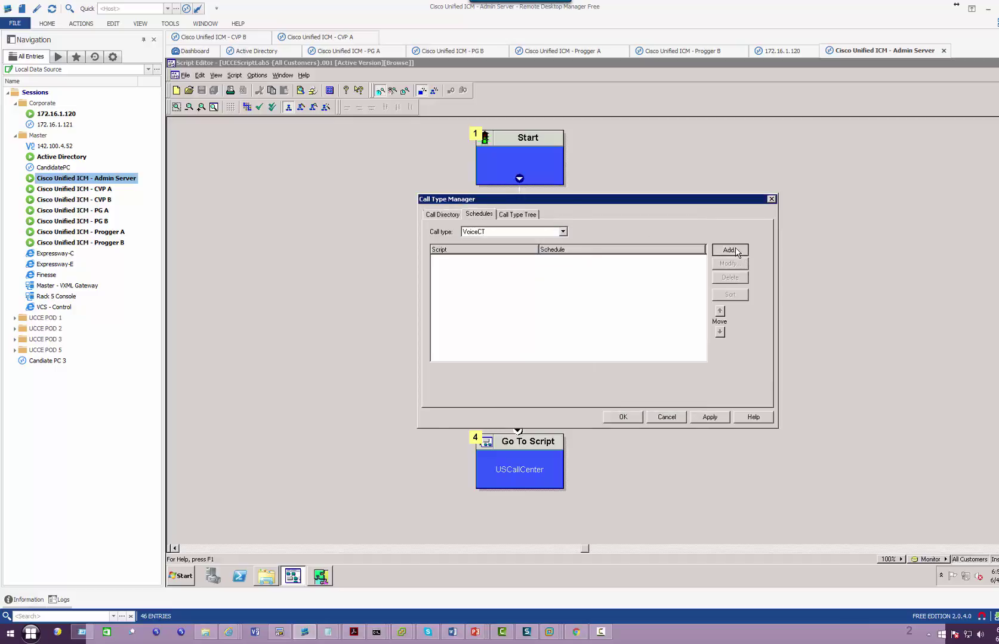
left_click(728, 251)
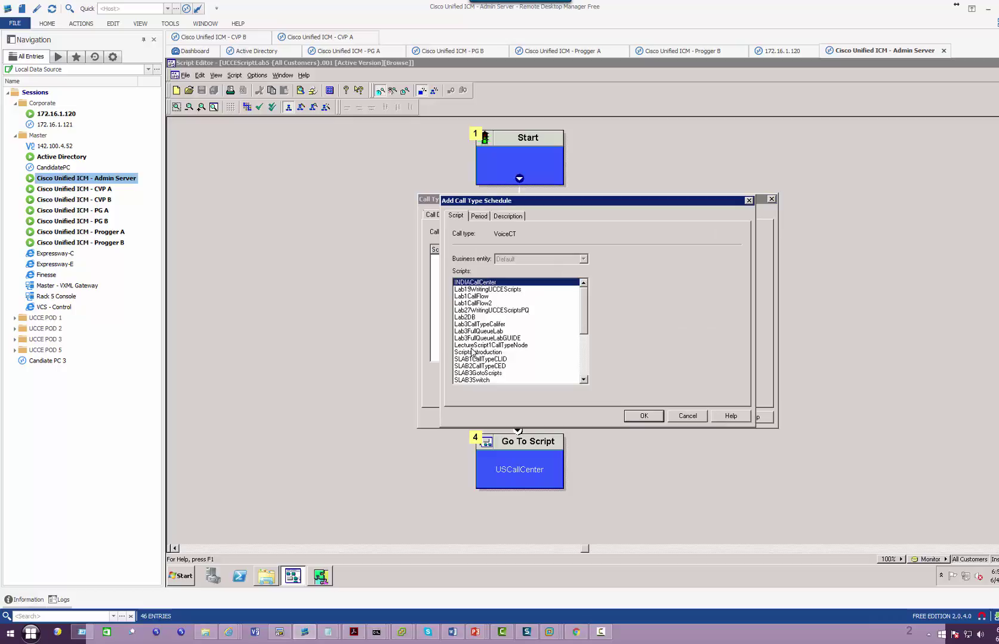
left_click_drag(584, 333, 587, 375)
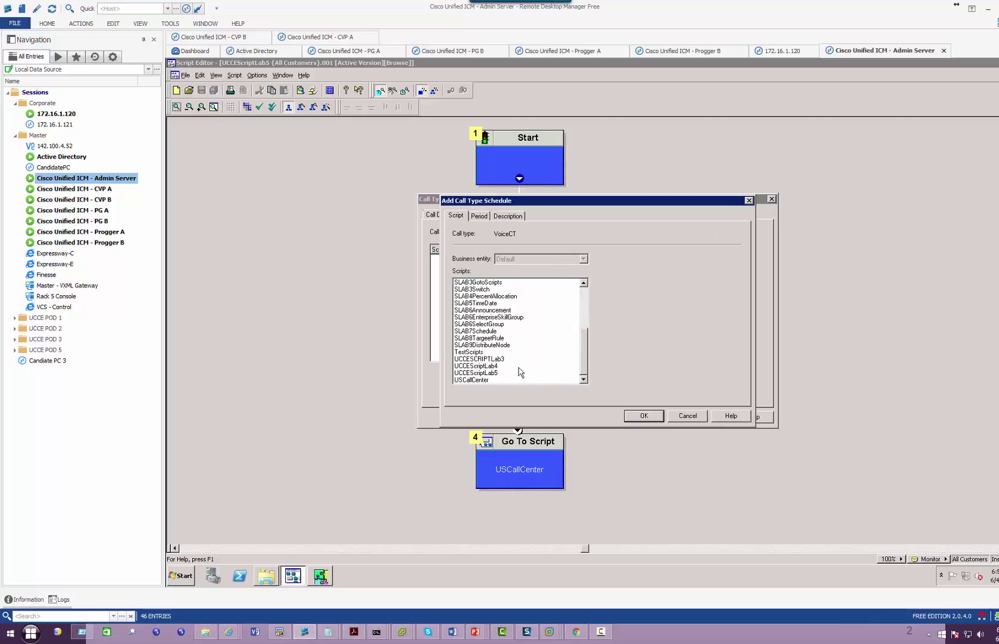
left_click(486, 373)
left_click(642, 416)
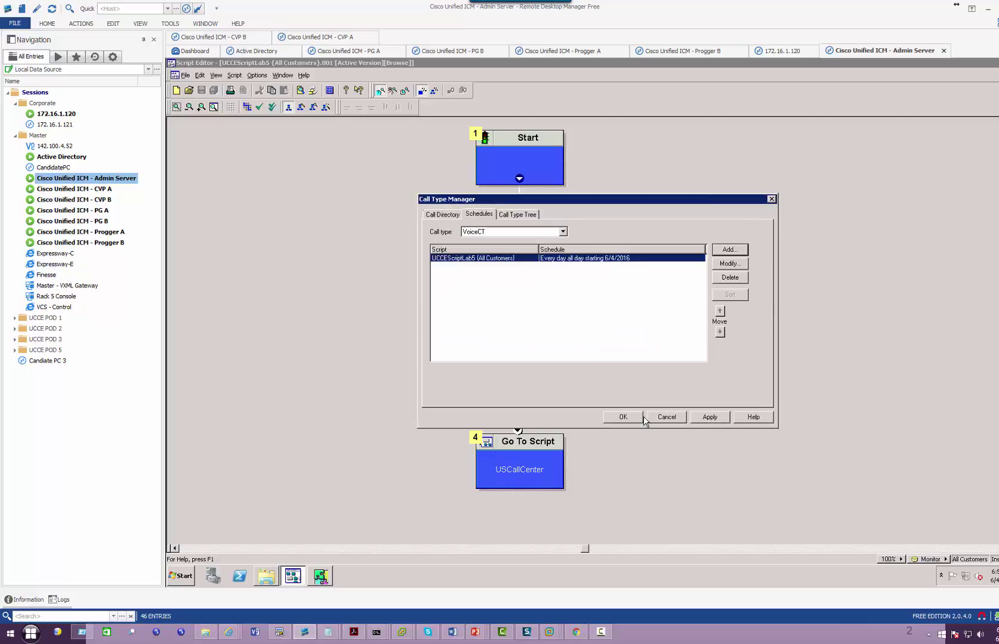
left_click(623, 418)
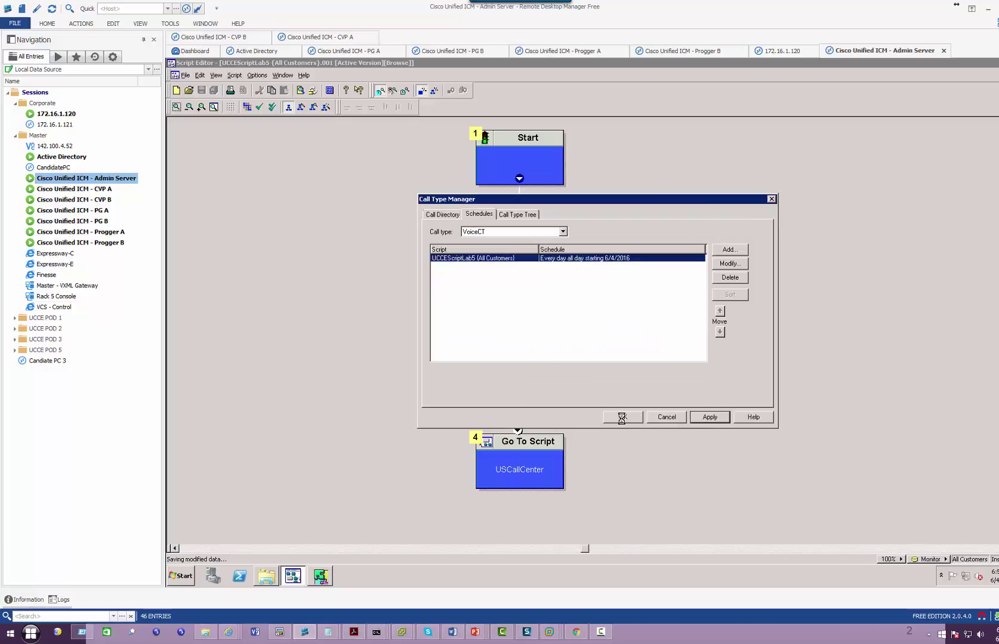
- Close Call Type Manager, monitor the script live, and launch the softphone
left_click(622, 418)
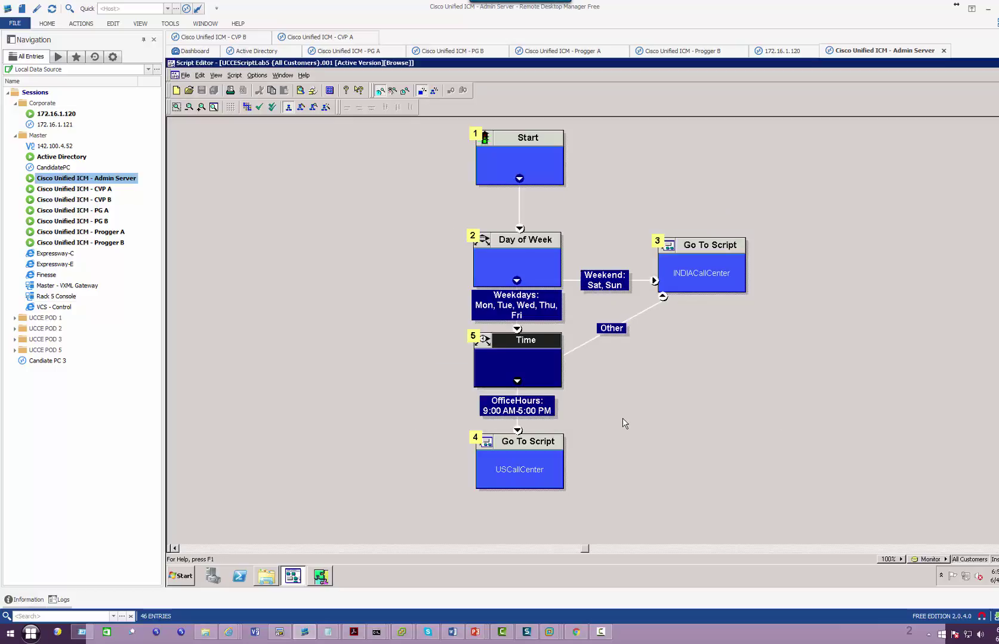
right_click(628, 168)
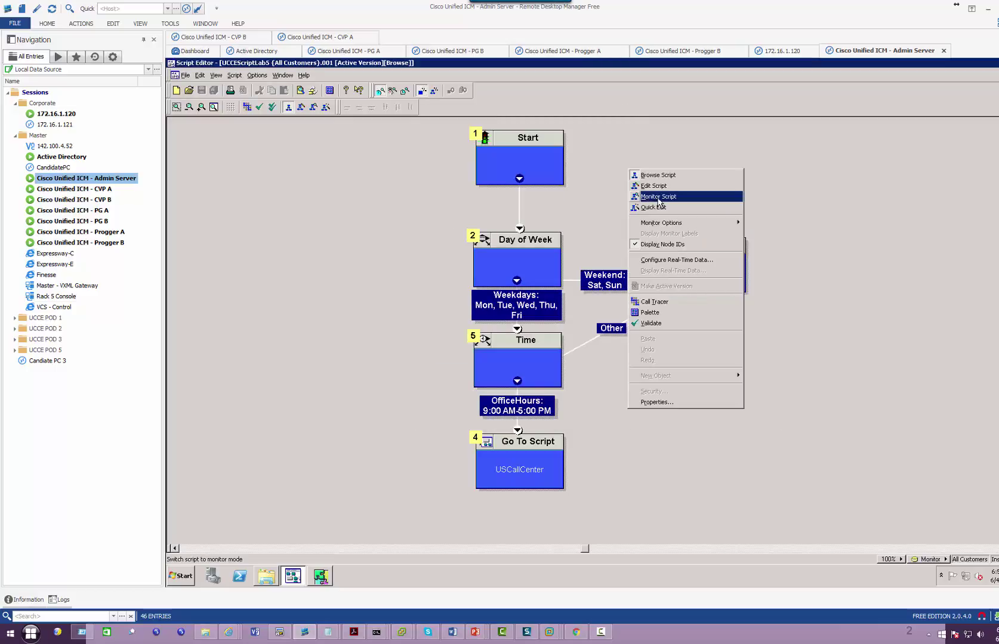
left_click(658, 199)
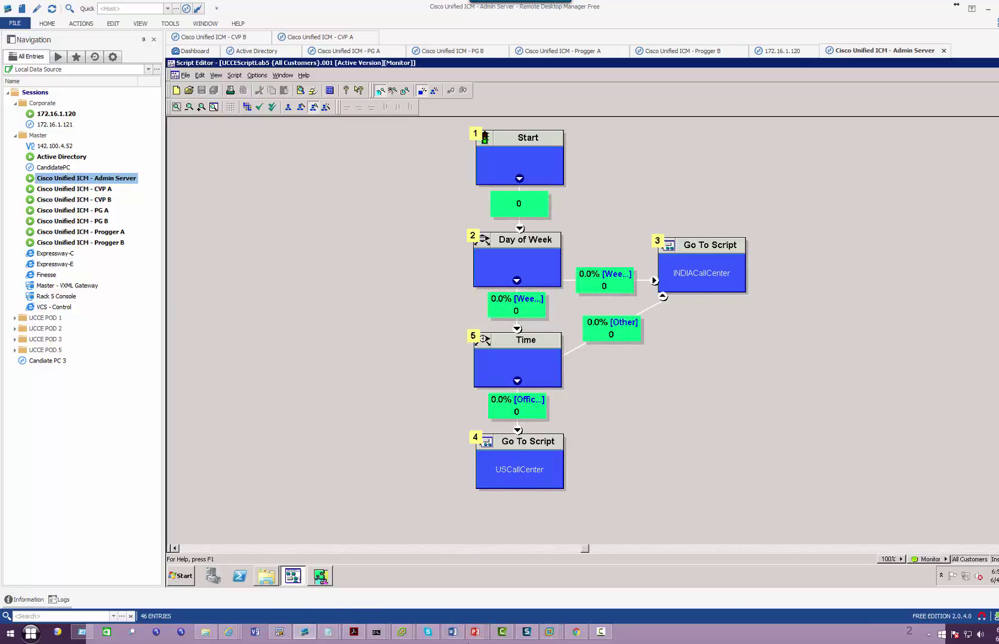
left_click(182, 633)
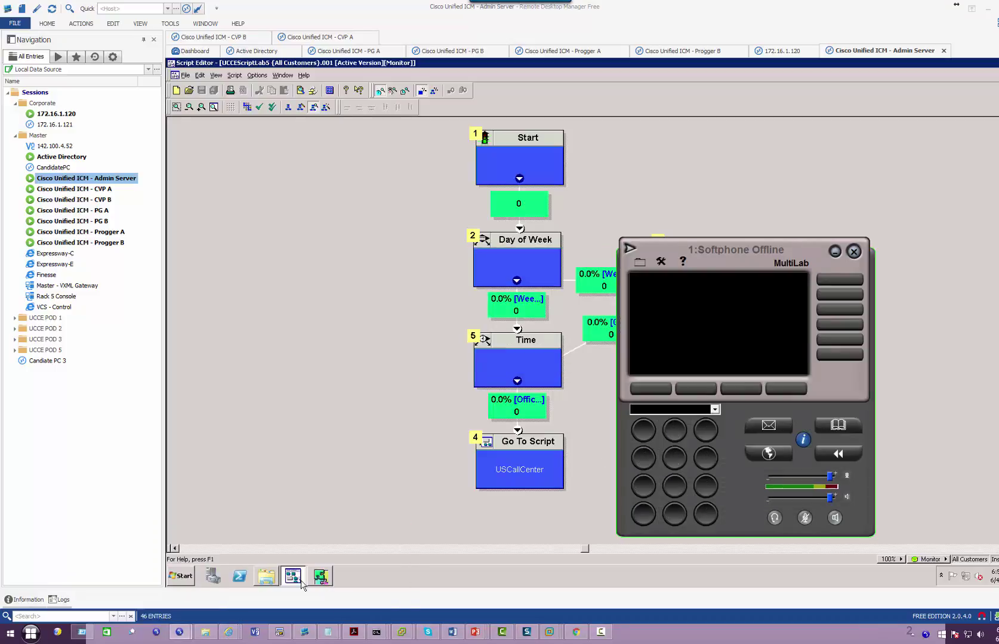
- Bring the softphone forward and dismiss its unregistered version notice
left_click(231, 635)
mouse_move(231, 632)
left_click(257, 588)
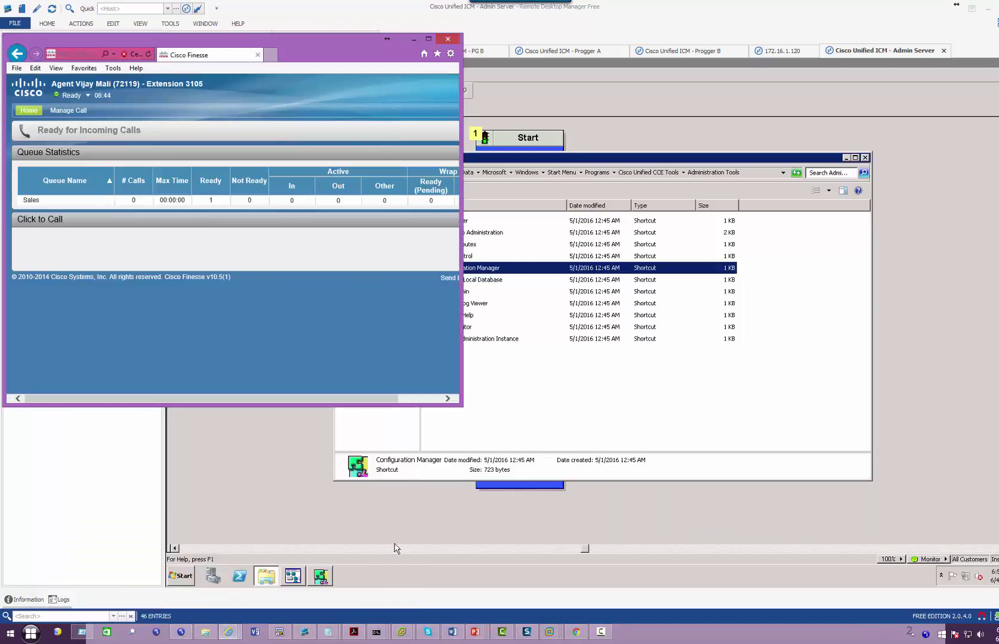
left_click(631, 503)
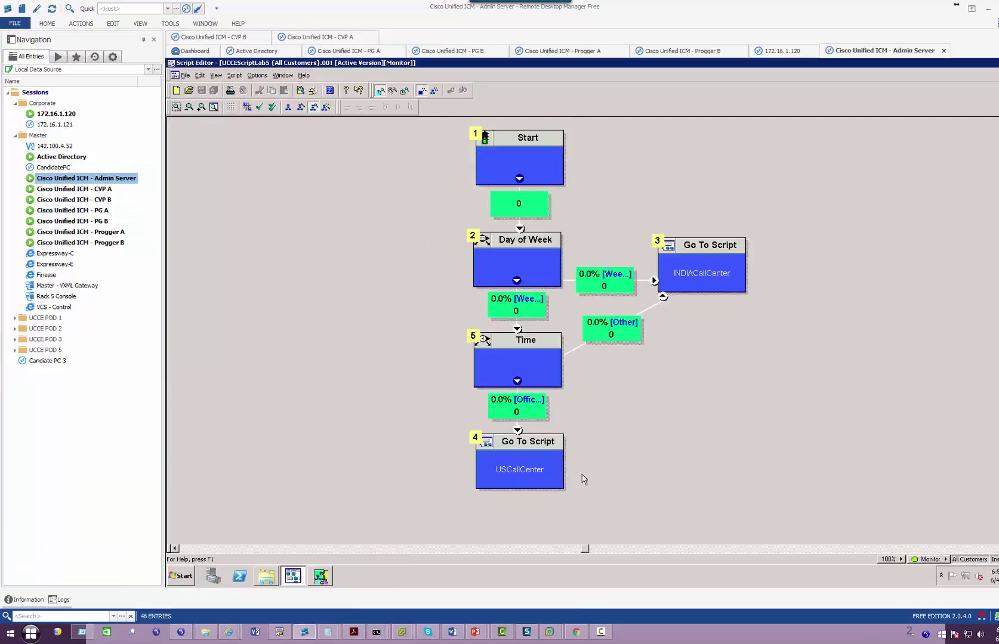
mouse_move(228, 632)
left_click(256, 597)
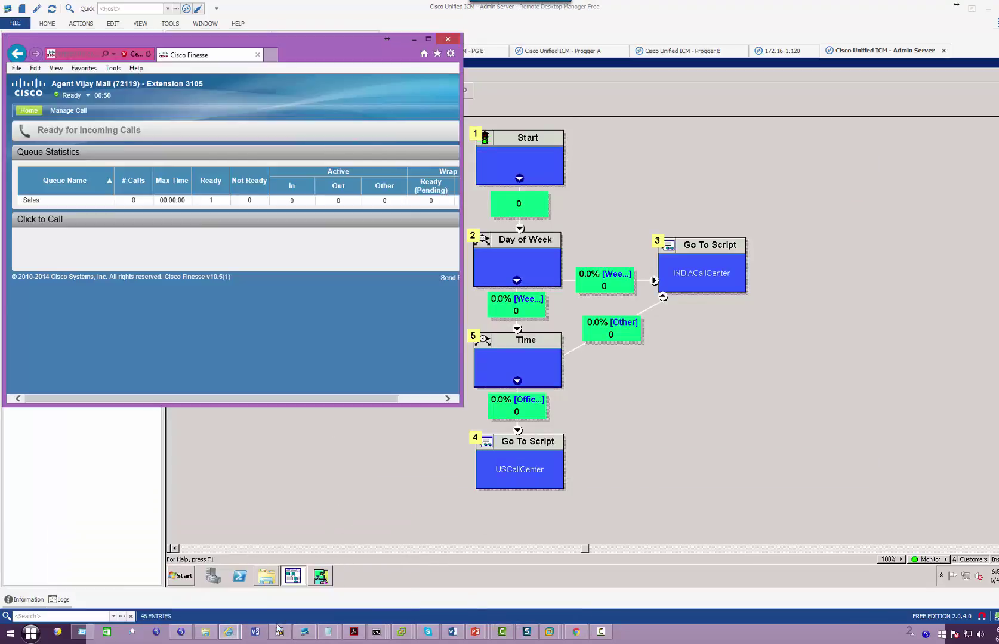
left_click(180, 632)
left_click(839, 419)
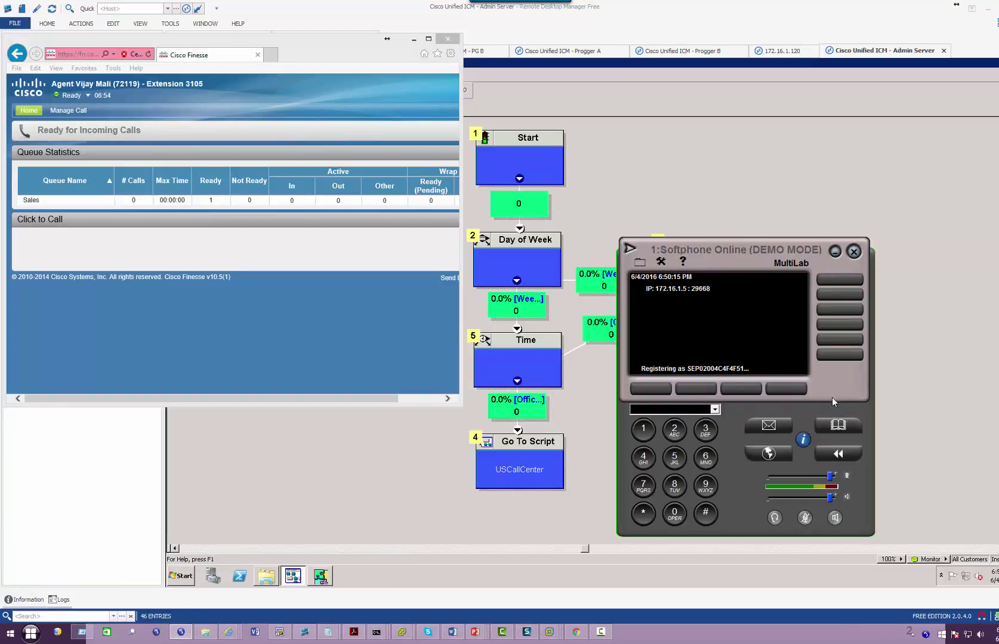
- Call 2000 from line 4001, enter the prompted digits, then hang up
left_click(858, 282)
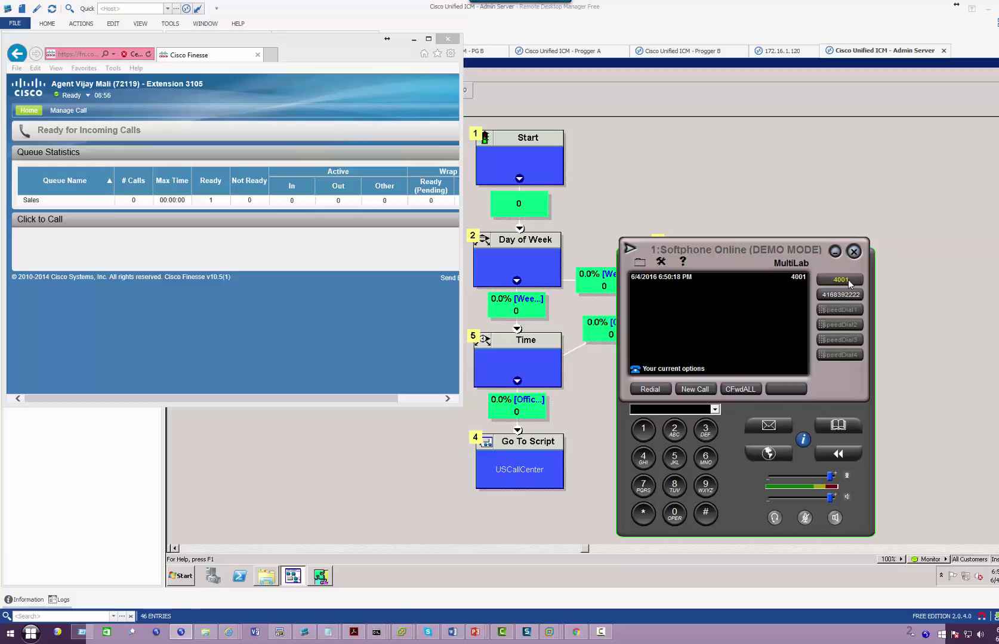
left_click(674, 431)
triple_click(674, 513)
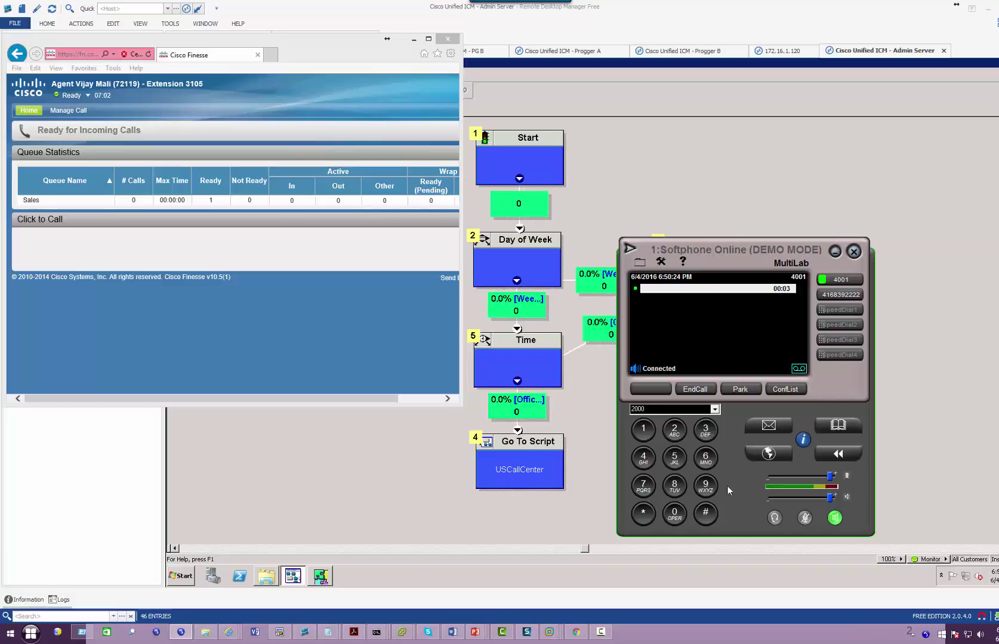
left_click(676, 459)
left_click(676, 431)
left_click(703, 455)
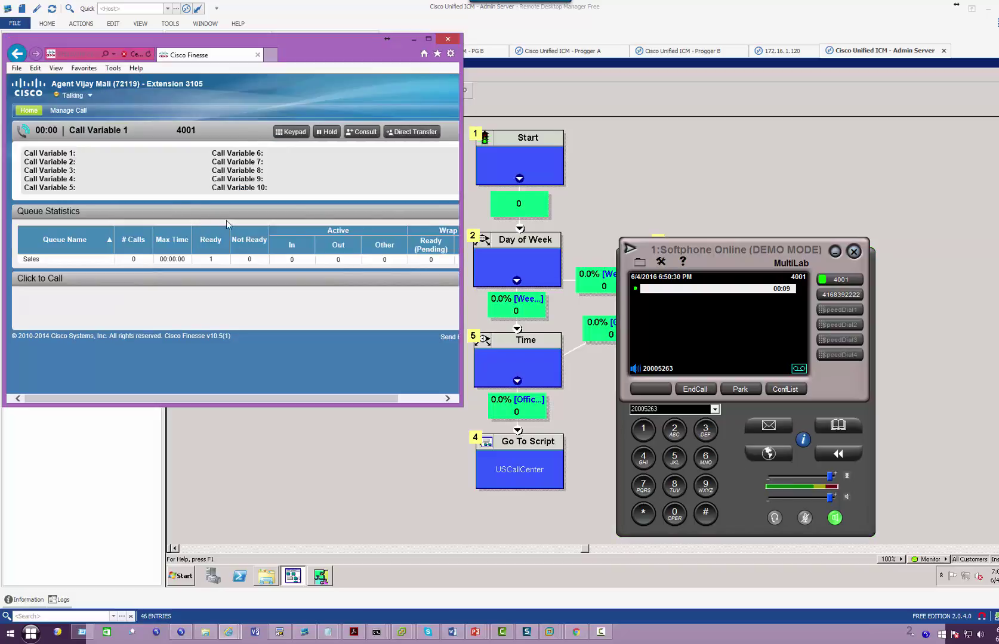
left_click(692, 388)
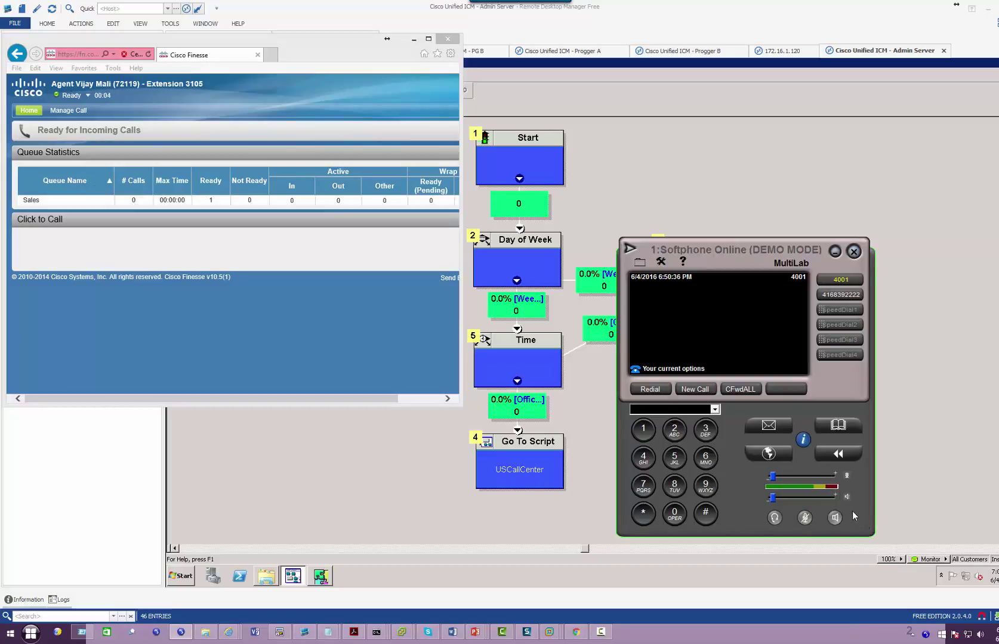
left_click(599, 379)
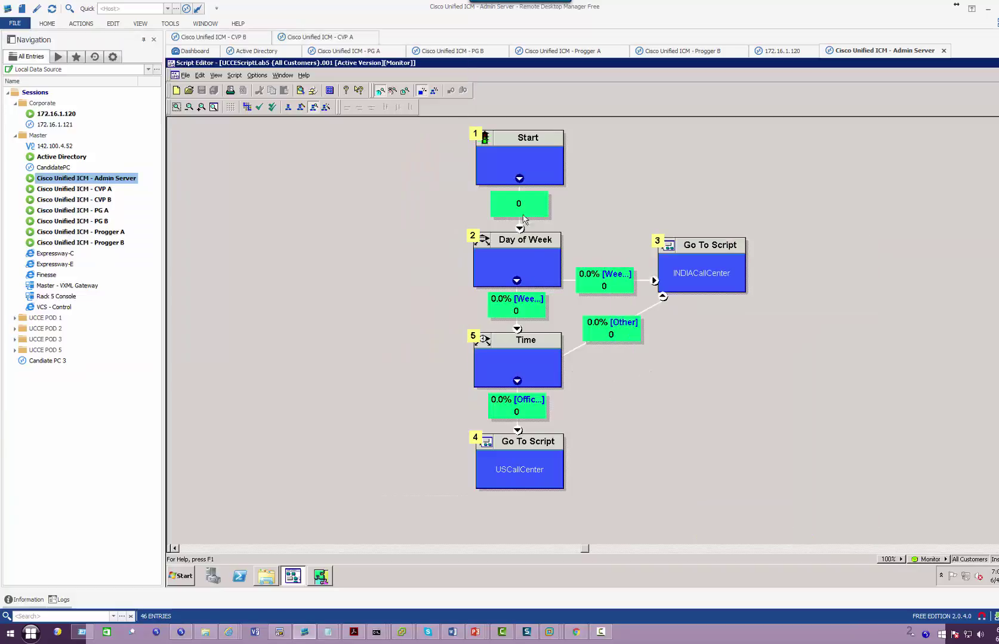
- Review monitor counters on Start, Day of Week, INDIACallCenter and USCallCenter nodes
left_click(534, 182)
left_click(528, 204)
left_click(550, 282)
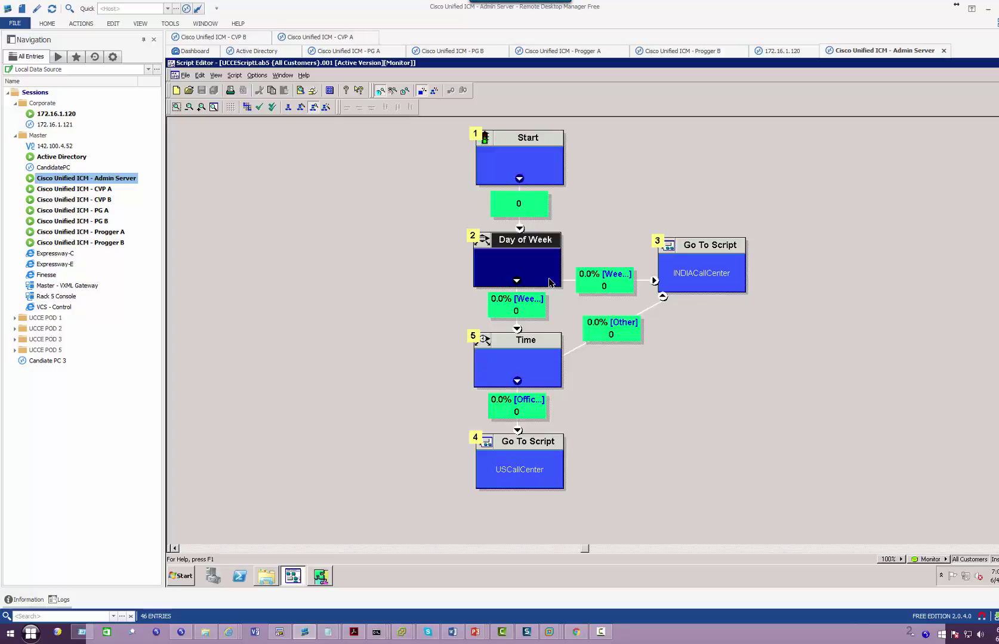
left_click(668, 286)
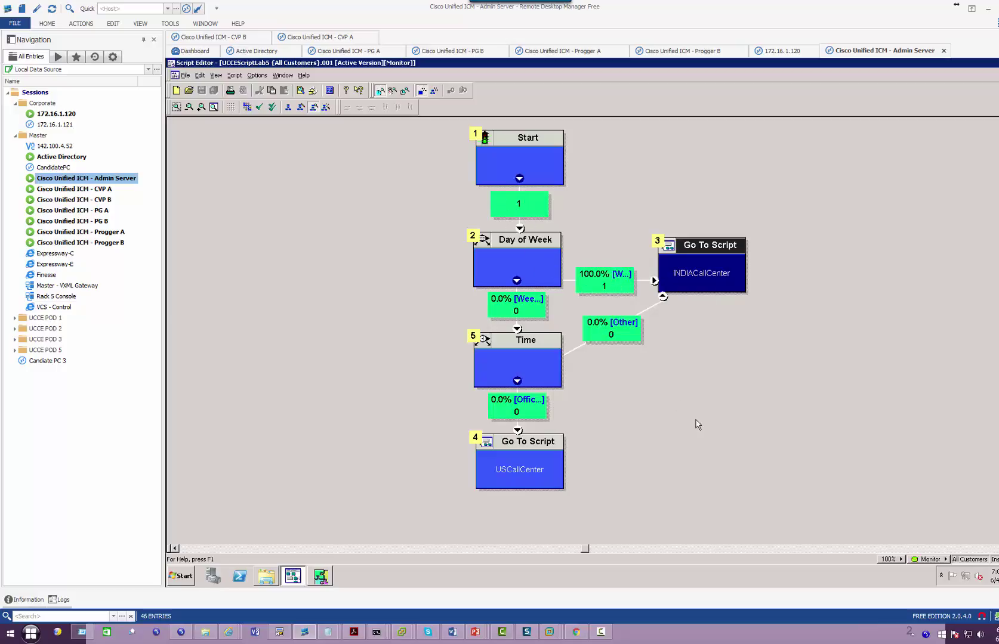
left_click(551, 468)
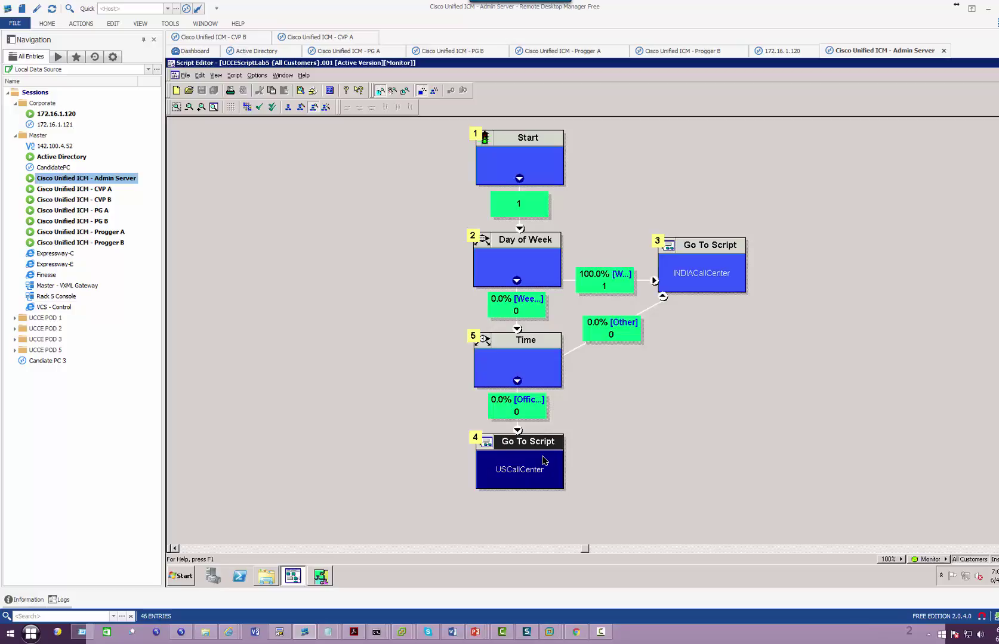